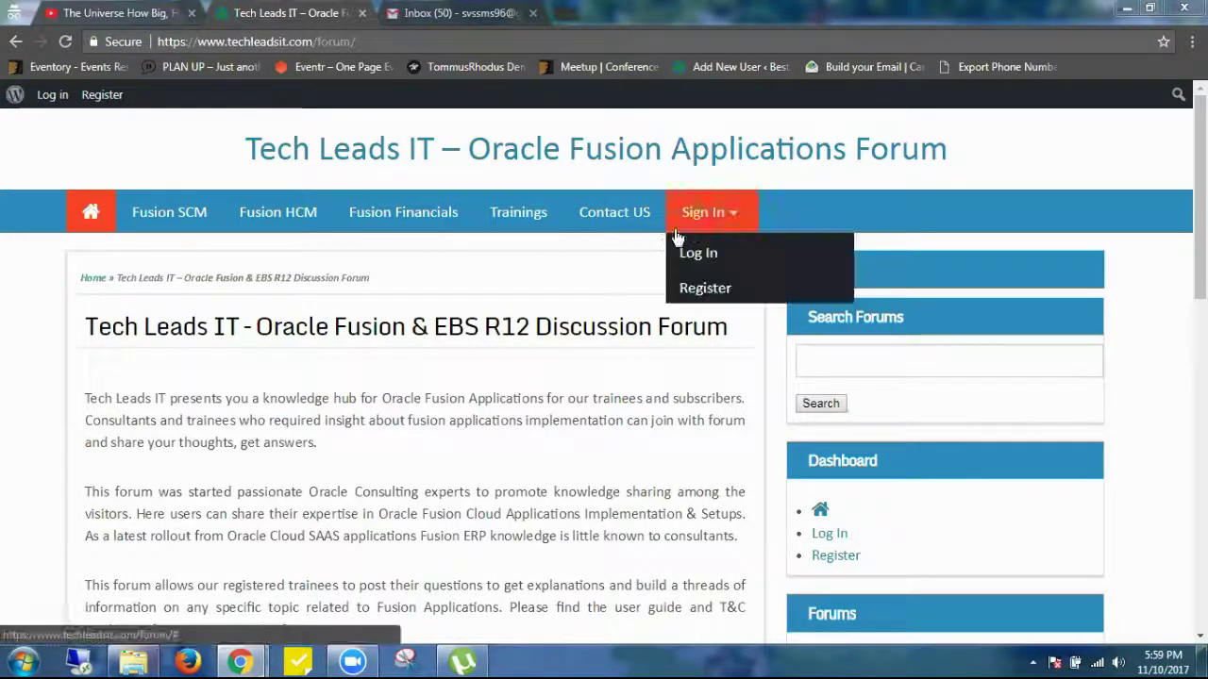
- Open the forum's Register page from the Sign In menu
{"action": "left_click", "coordinate": [694, 280]}
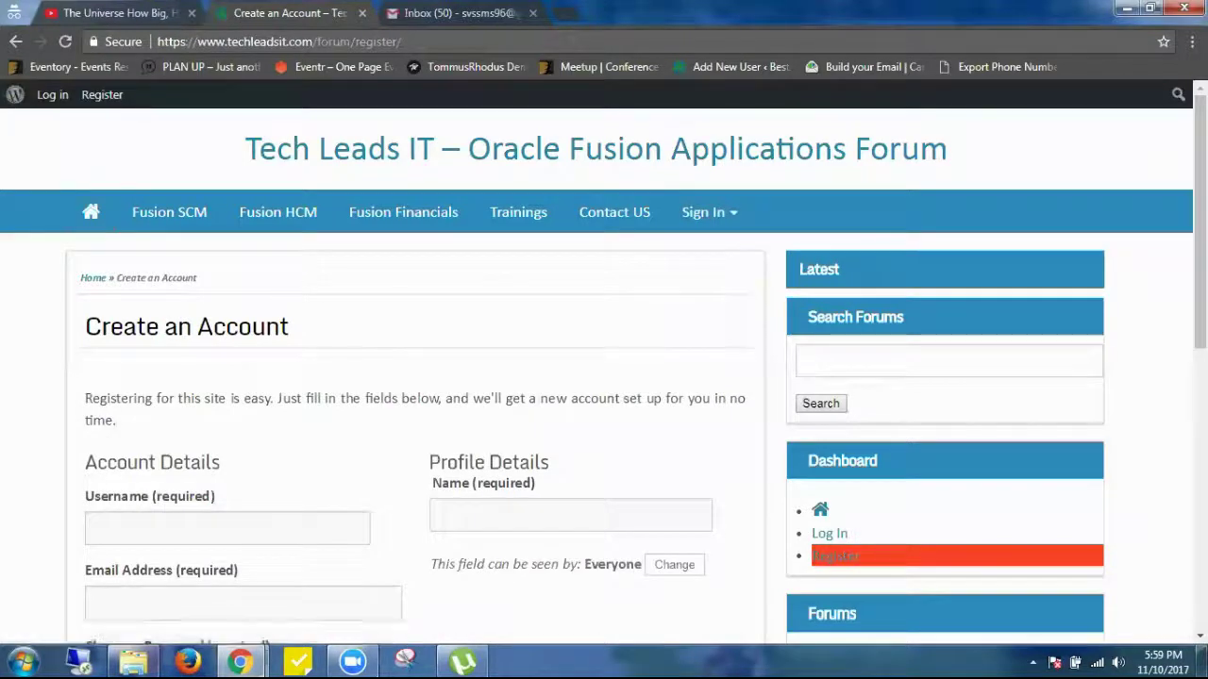
- Enter the new account's username and Gmail address in the registration form
{"action": "scroll", "coordinate": [290, 288], "scroll_direction": "down", "scroll_amount": 3}
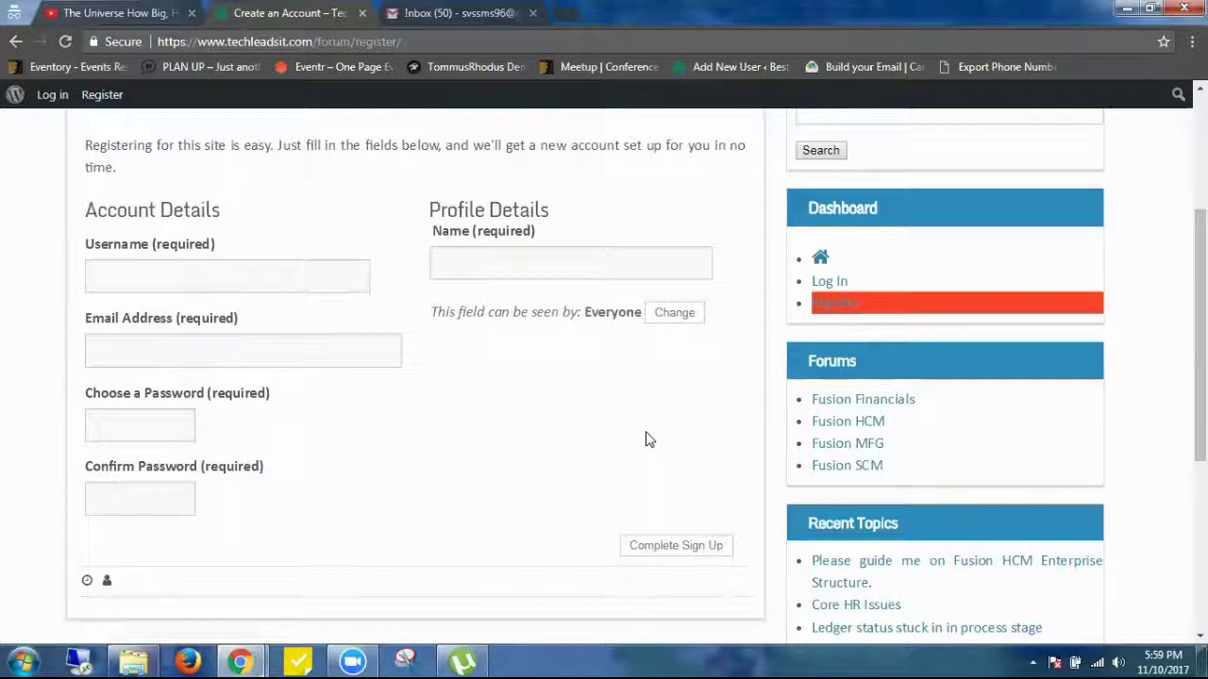
{"action": "left_click", "coordinate": [286, 285]}
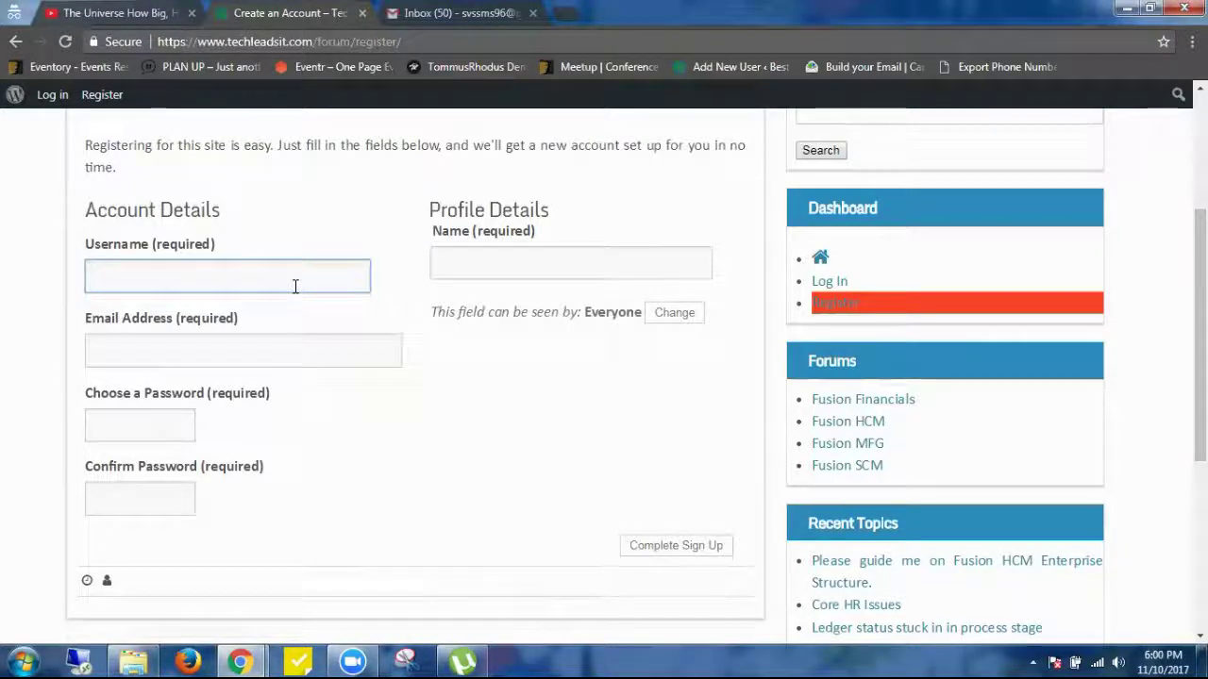
{"action": "type", "text": "svssms"}
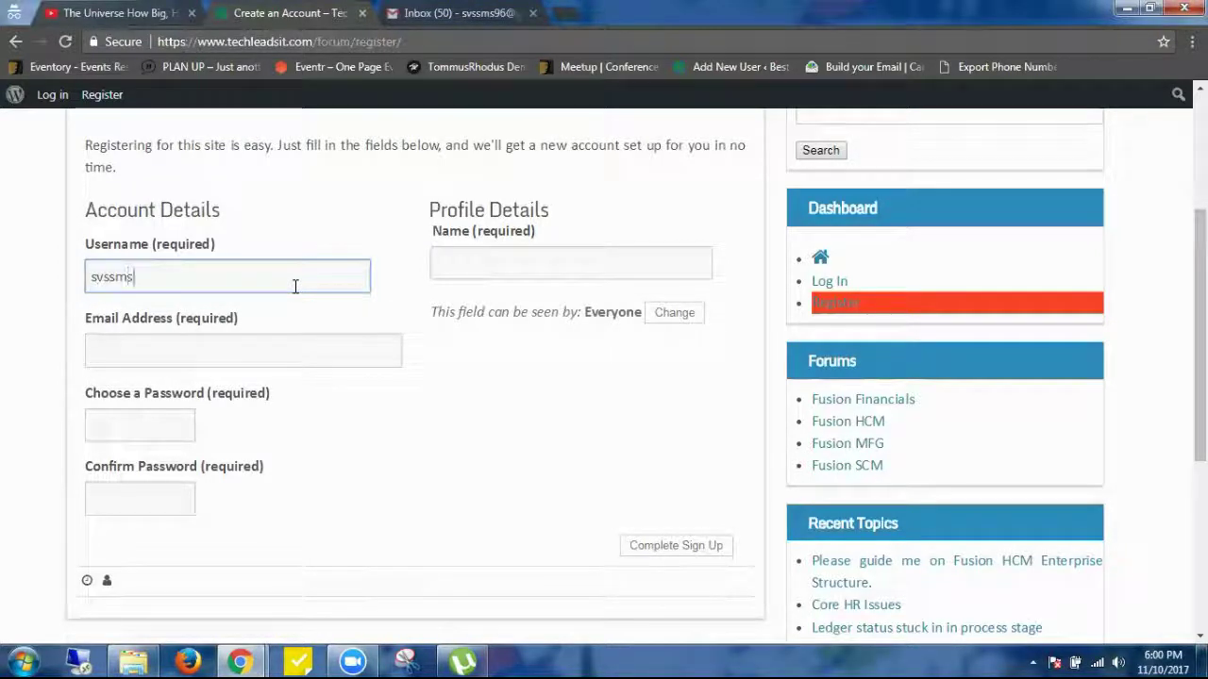
{"action": "type", "text": "96"}
{"action": "key", "text": "Tab"}
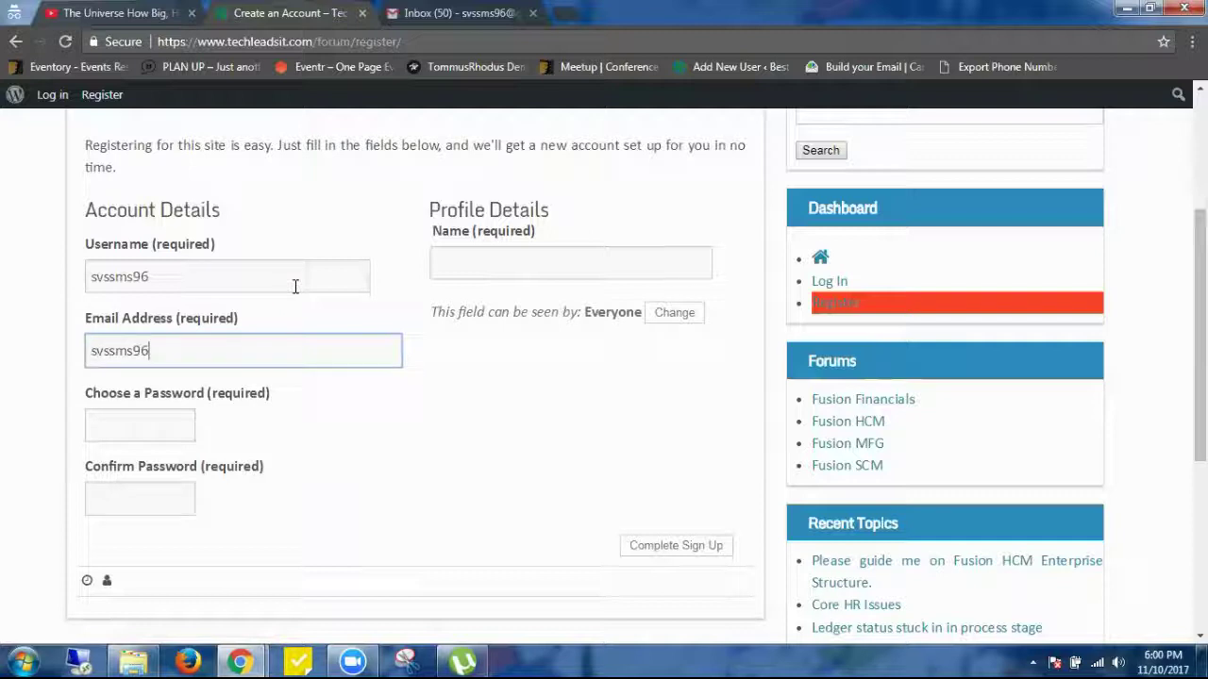
{"action": "key", "text": "Tab"}
- Enter and confirm the password, add the display name, and complete sign up
{"action": "key", "text": "Tab"}
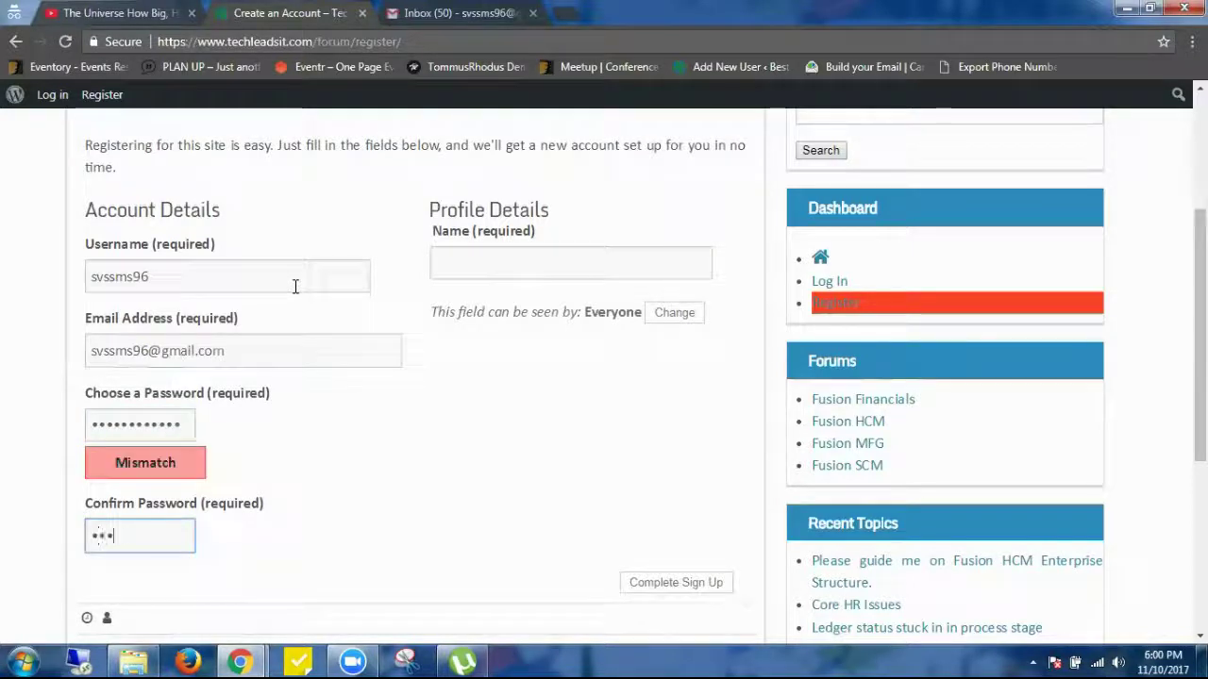
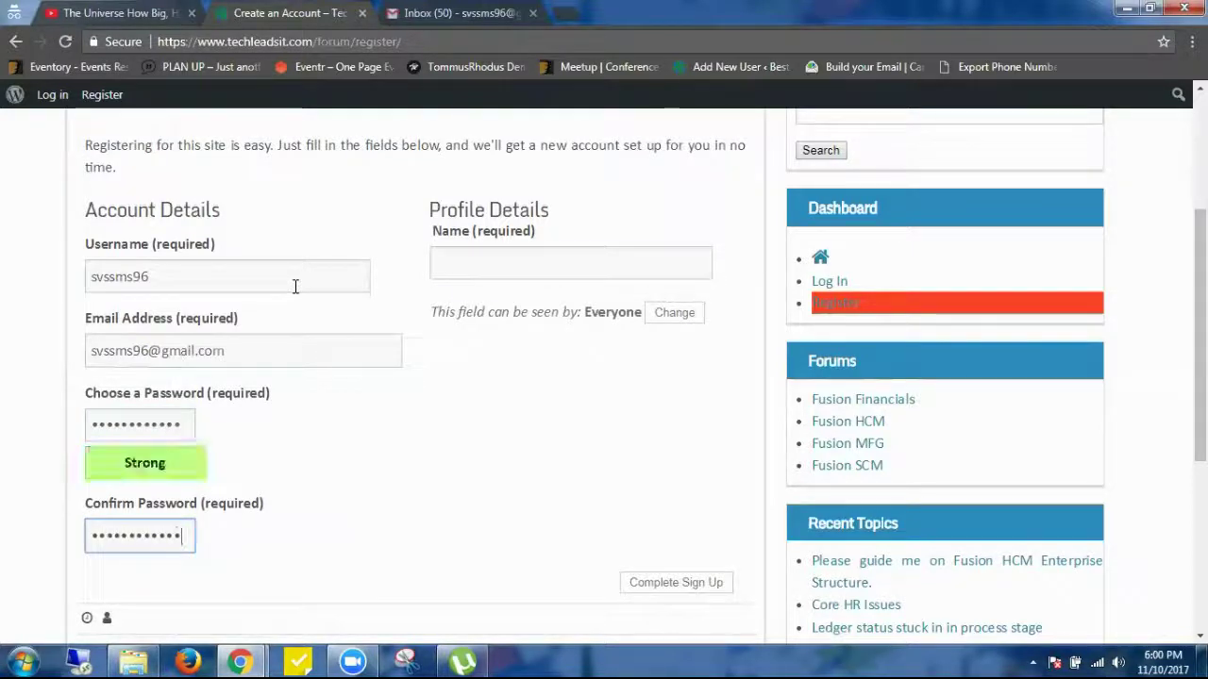
{"action": "key", "text": "Tab"}
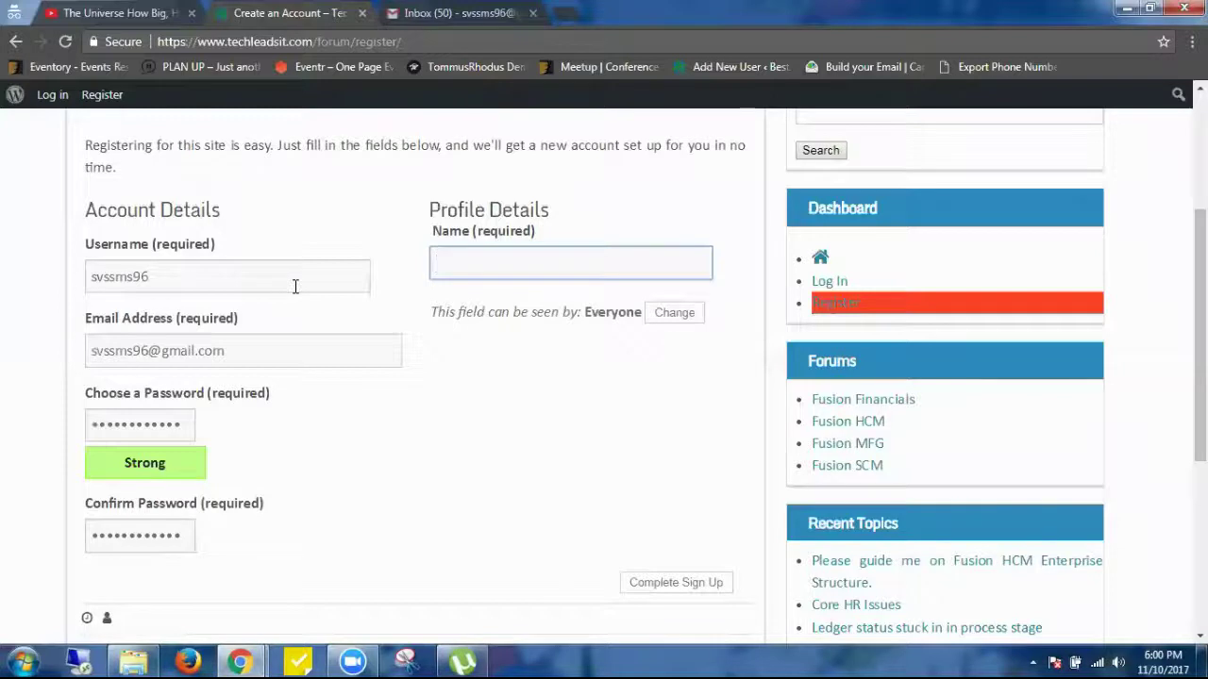
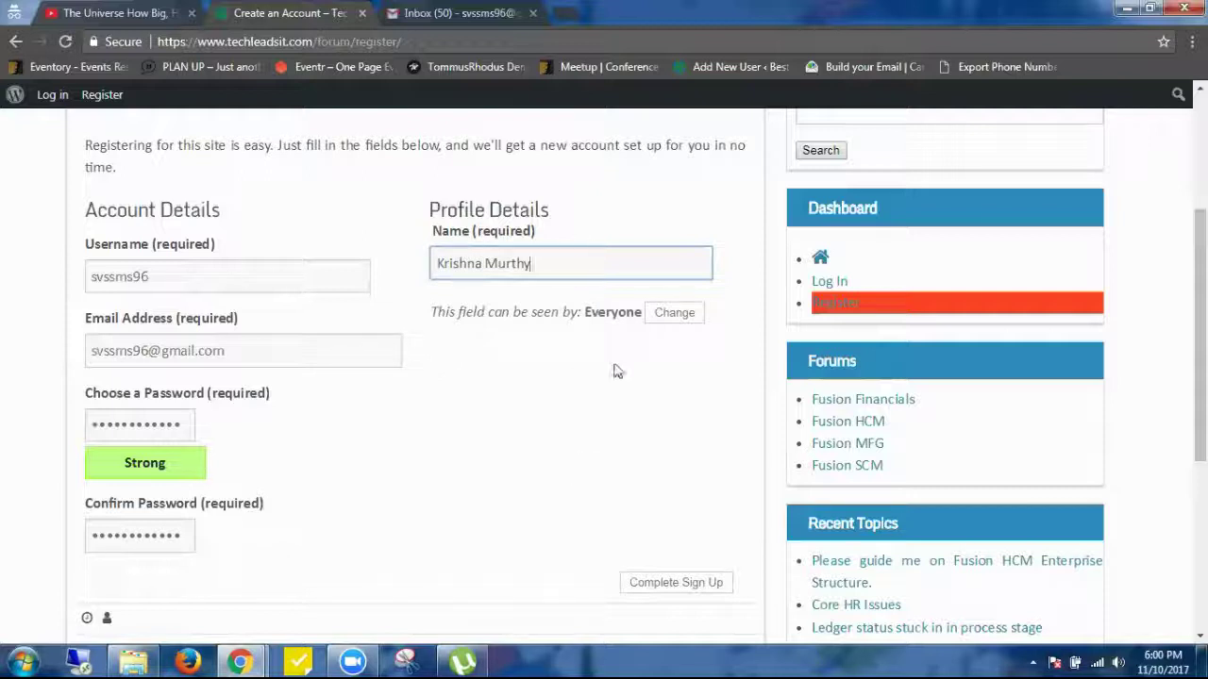
{"action": "scroll", "coordinate": [618, 365], "scroll_direction": "down", "scroll_amount": 3}
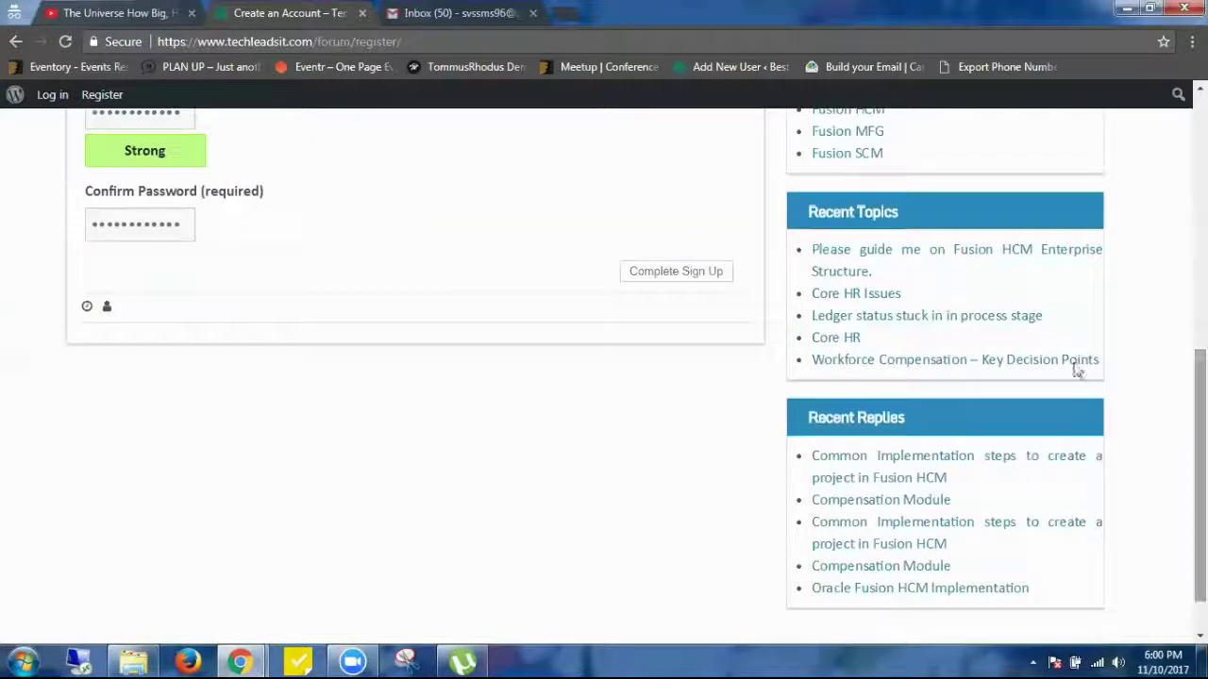
{"action": "left_click", "coordinate": [674, 272]}
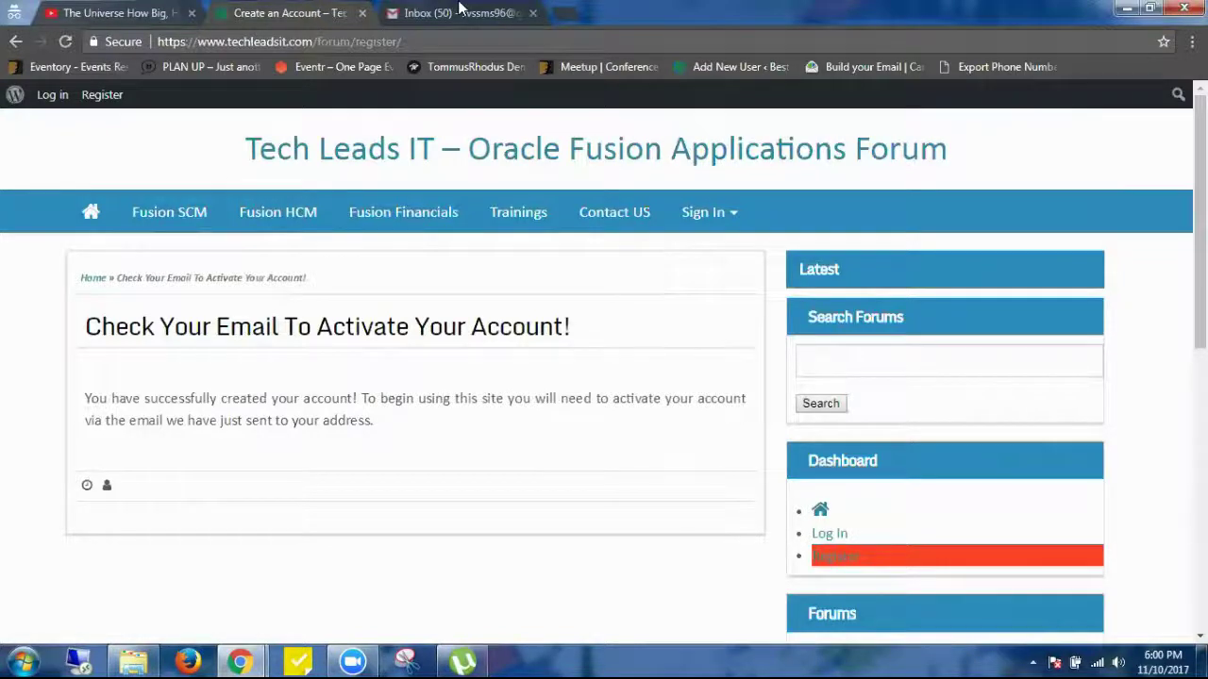
- Switch to Gmail, refresh the inbox, and open the Spam folder
{"action": "left_click", "coordinate": [460, 12]}
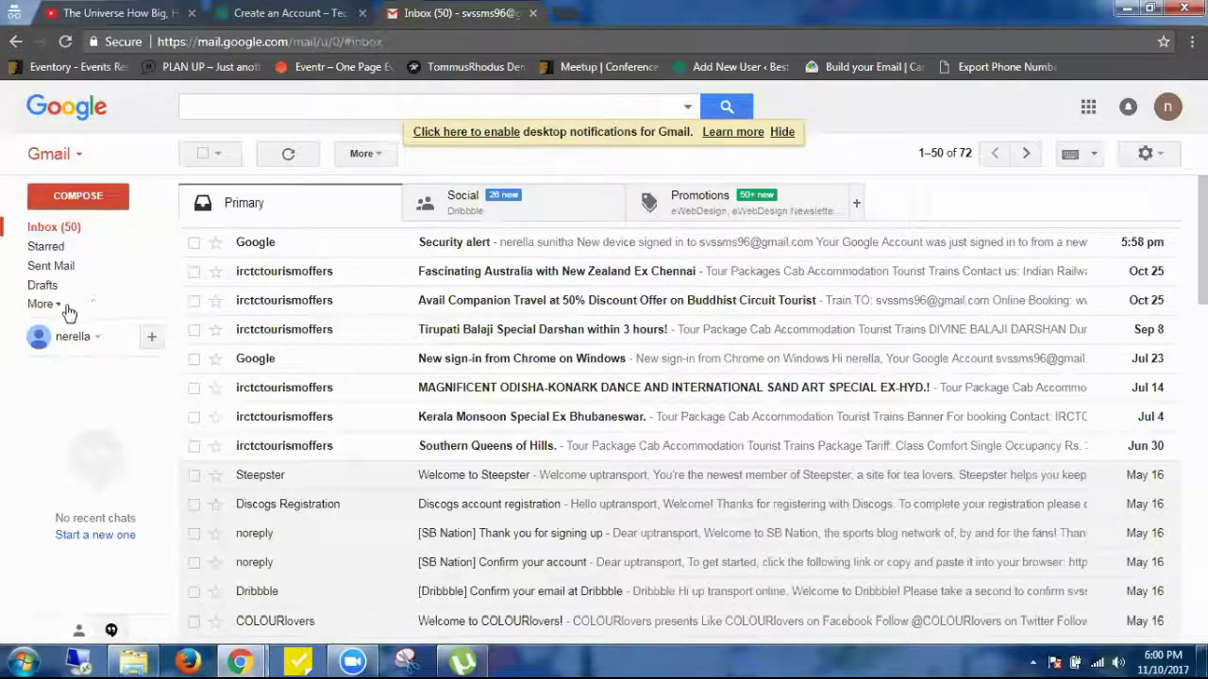
{"action": "left_click", "coordinate": [52, 229]}
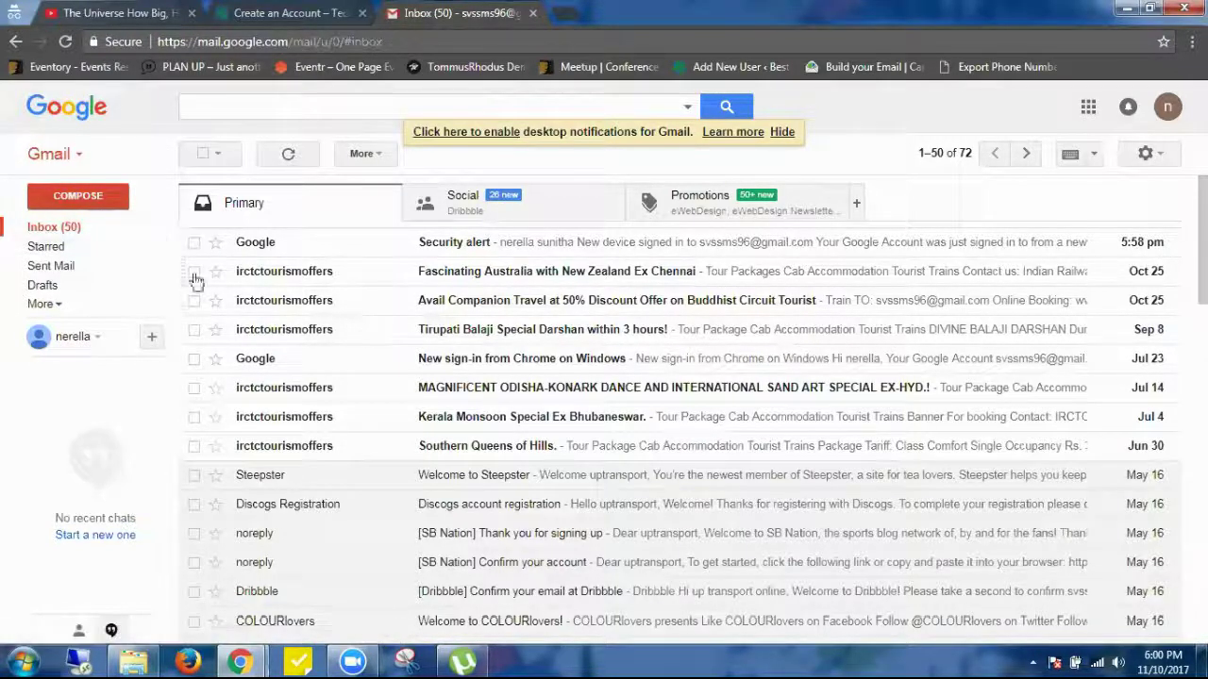
{"action": "left_click", "coordinate": [47, 306]}
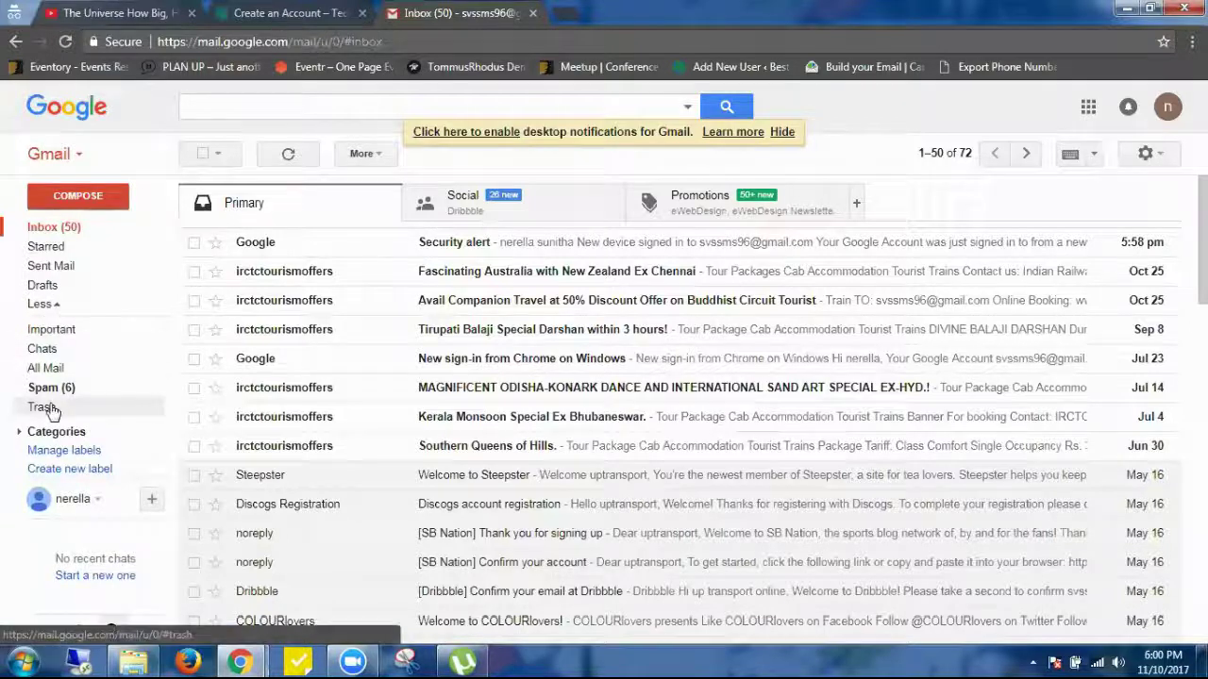
{"action": "left_click", "coordinate": [52, 388]}
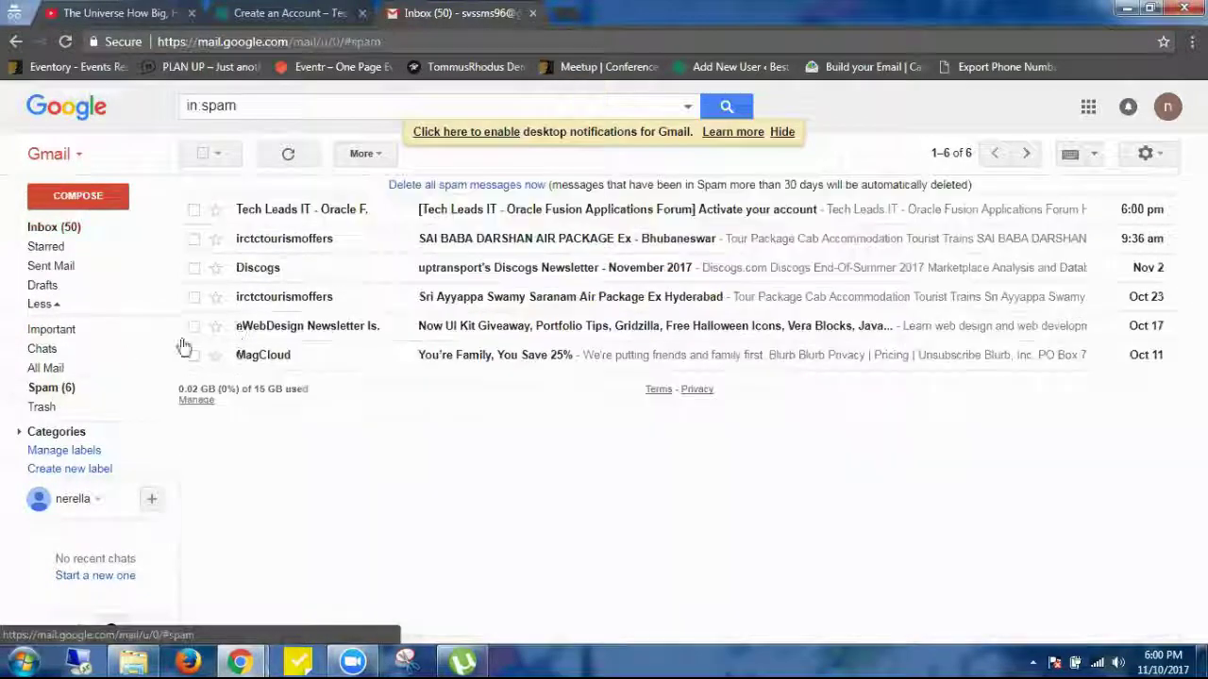
- Mark the forum activation email as not spam and open it from the inbox
{"action": "left_click", "coordinate": [538, 219]}
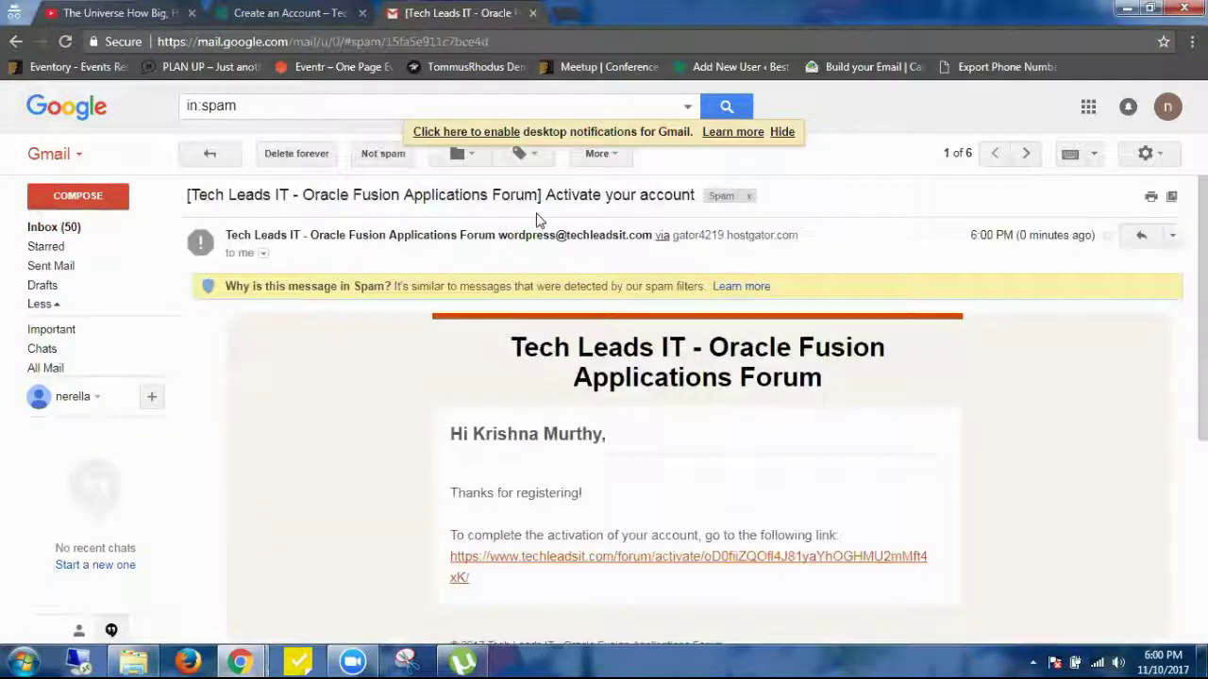
{"action": "left_click", "coordinate": [381, 154]}
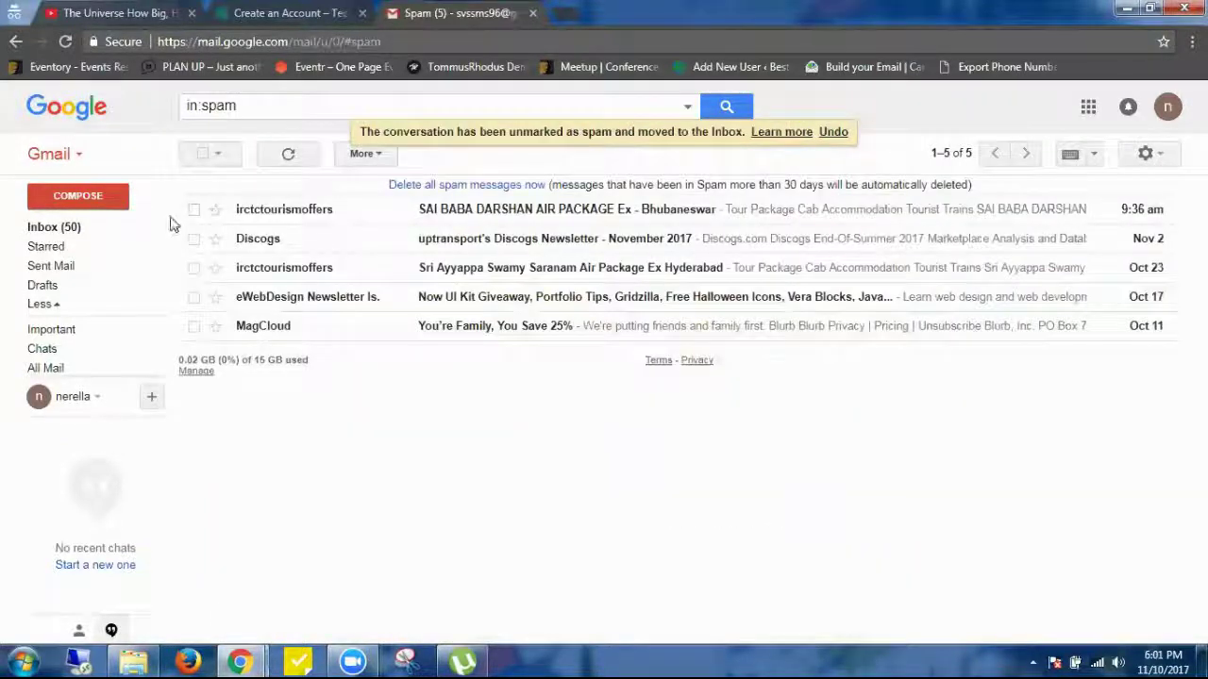
{"action": "left_click", "coordinate": [88, 232]}
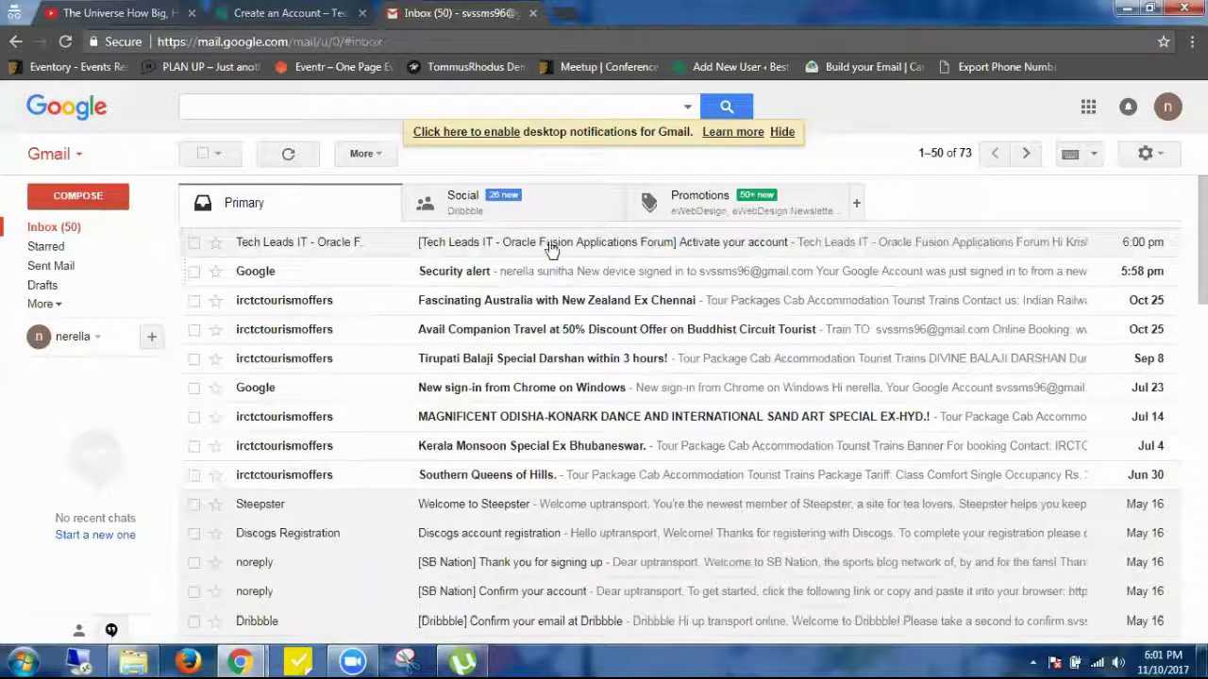
{"action": "left_click", "coordinate": [552, 248]}
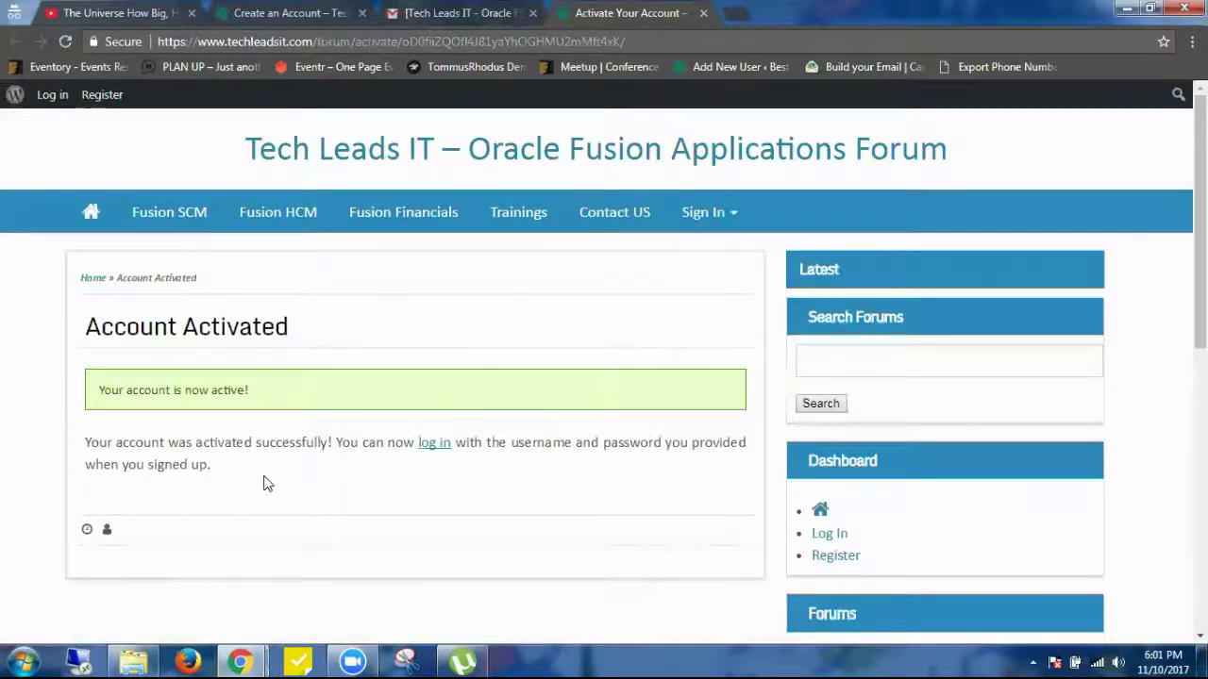
- Log in to the forum with the new account's username and password
{"action": "left_click", "coordinate": [424, 447]}
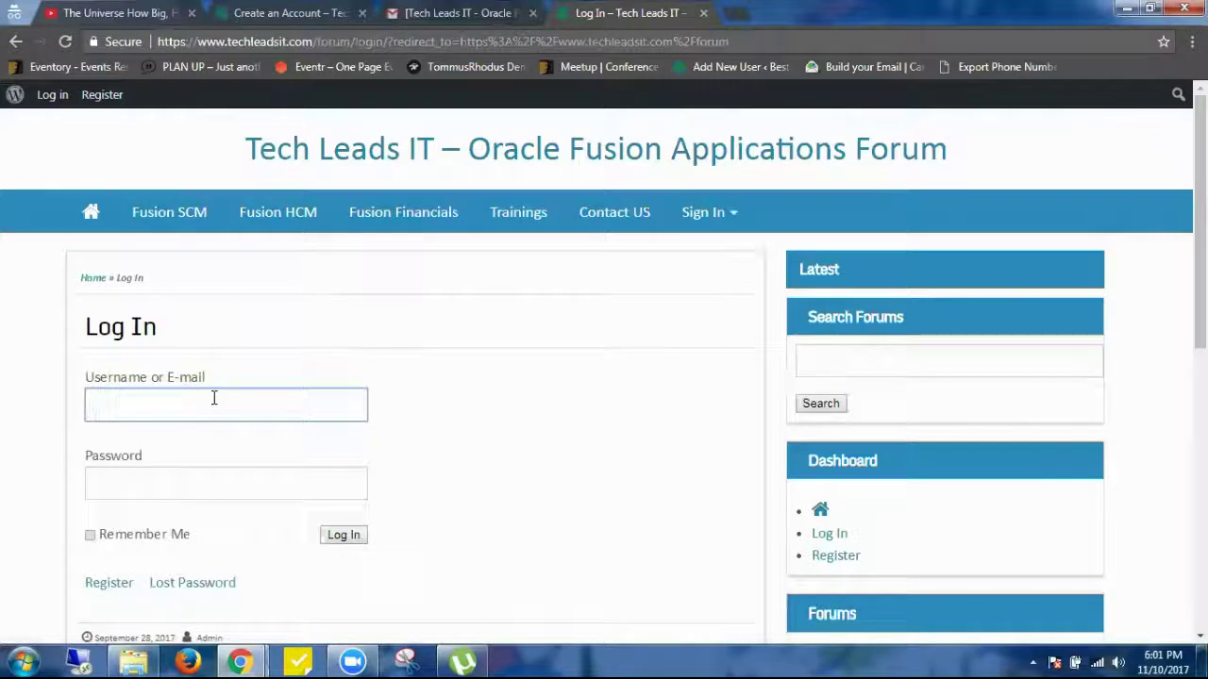
{"action": "type", "text": "svssms96"}
{"action": "key", "text": "Tab"}
{"action": "type", "text": "****"}
{"action": "key", "text": "Return"}
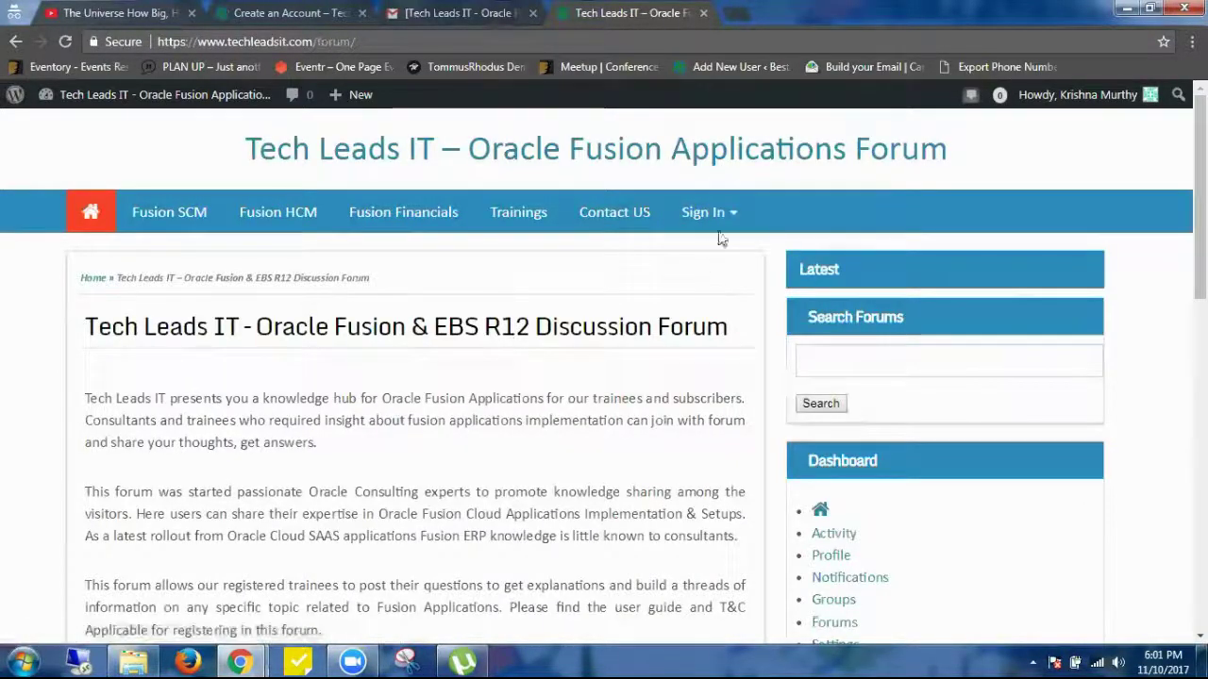
- View the new member's profile page and notifications page
{"action": "mouse_move", "coordinate": [708, 213]}
{"action": "left_click", "coordinate": [723, 290]}
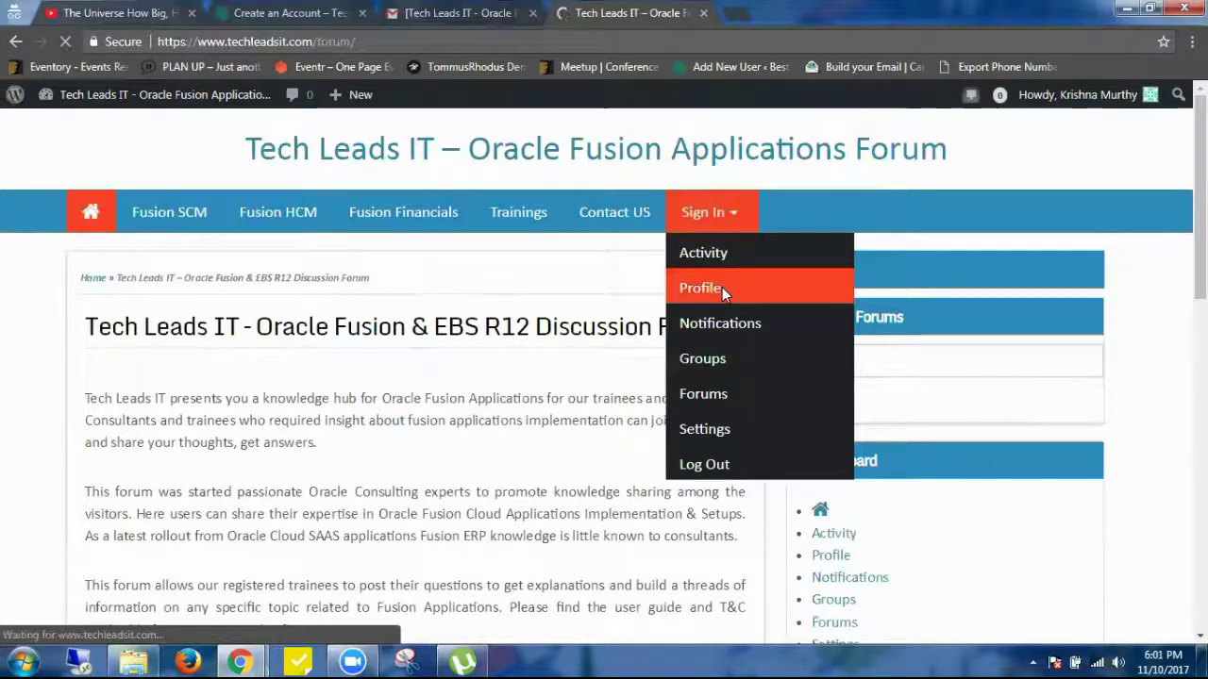
{"action": "scroll", "coordinate": [723, 293], "scroll_direction": "down", "scroll_amount": 3}
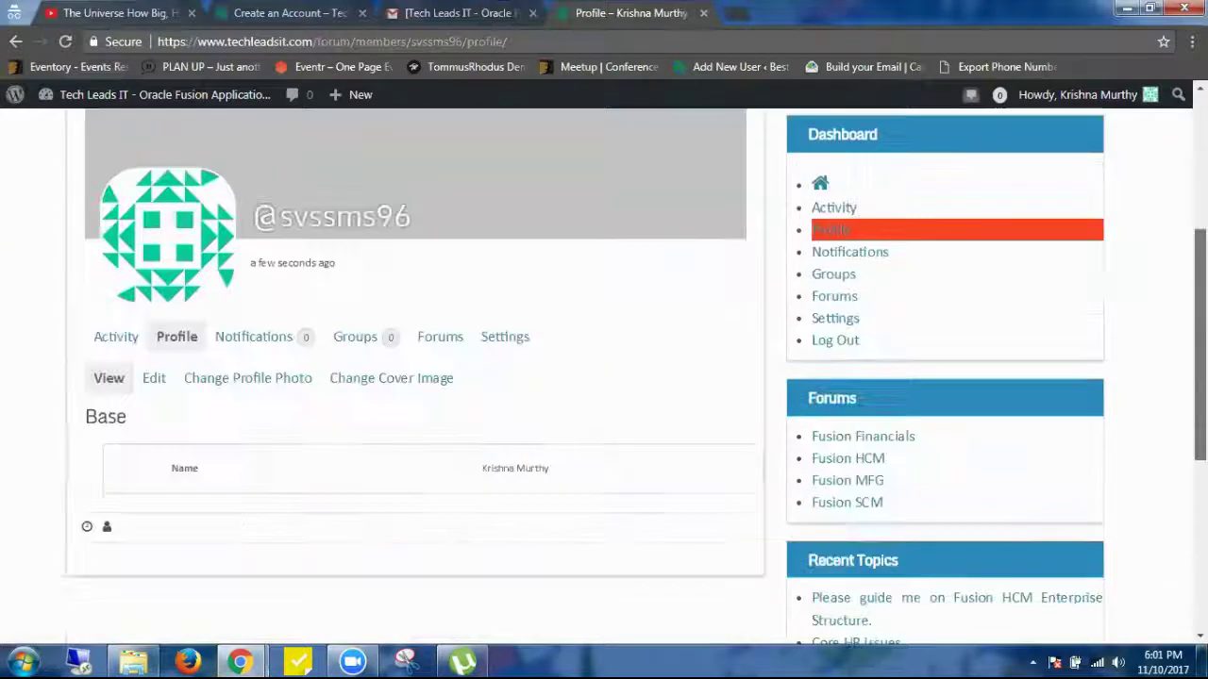
{"action": "scroll", "coordinate": [695, 150], "scroll_direction": "down", "scroll_amount": 1}
{"action": "scroll", "coordinate": [694, 149], "scroll_direction": "up", "scroll_amount": 1}
{"action": "scroll", "coordinate": [695, 149], "scroll_direction": "up", "scroll_amount": 3}
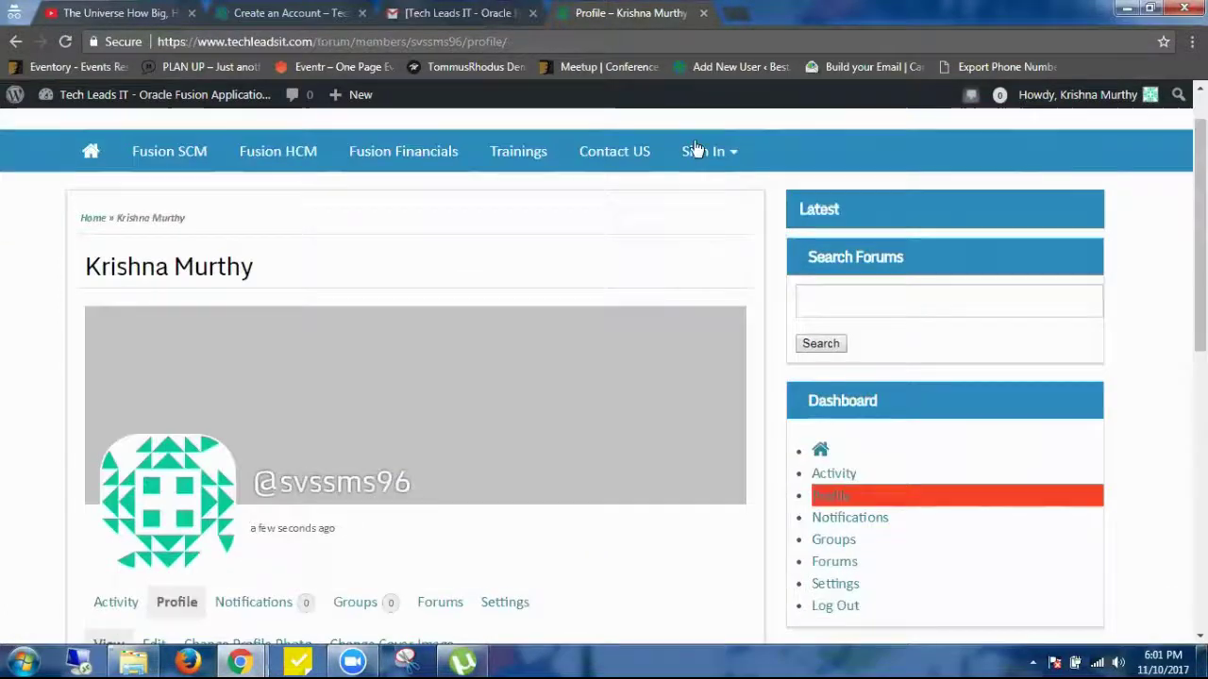
{"action": "mouse_move", "coordinate": [709, 151]}
{"action": "left_click", "coordinate": [696, 269]}
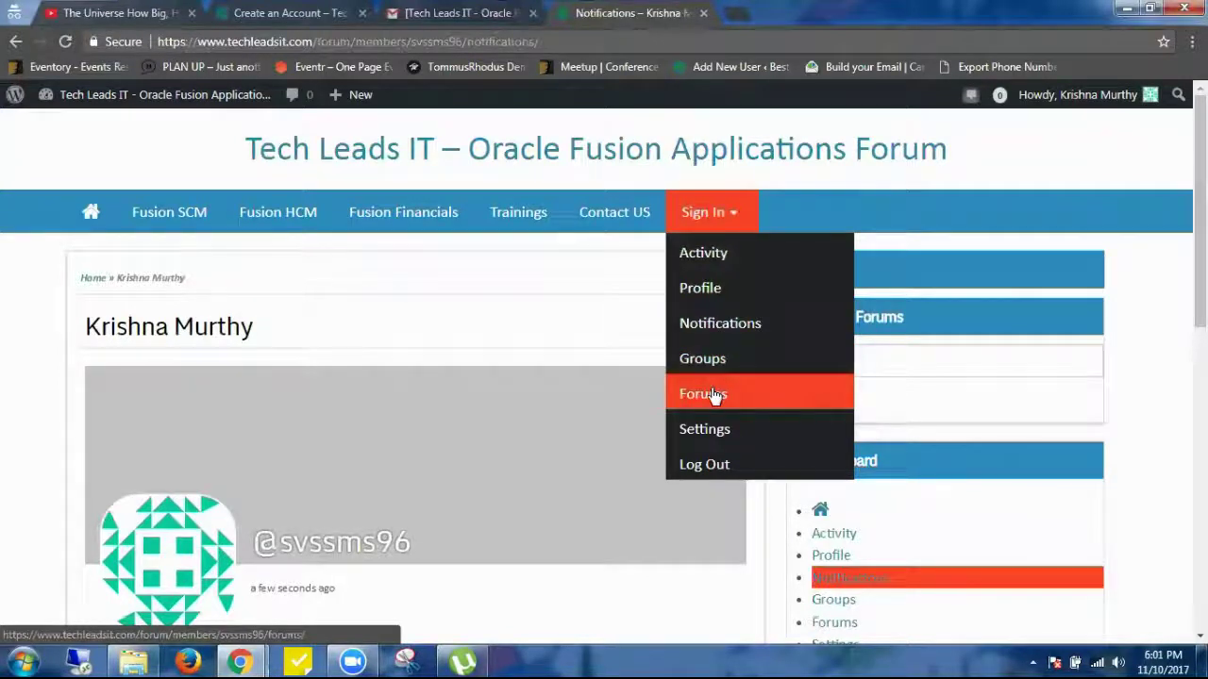
- Review the account settings page with its email and password options
{"action": "left_click", "coordinate": [716, 428]}
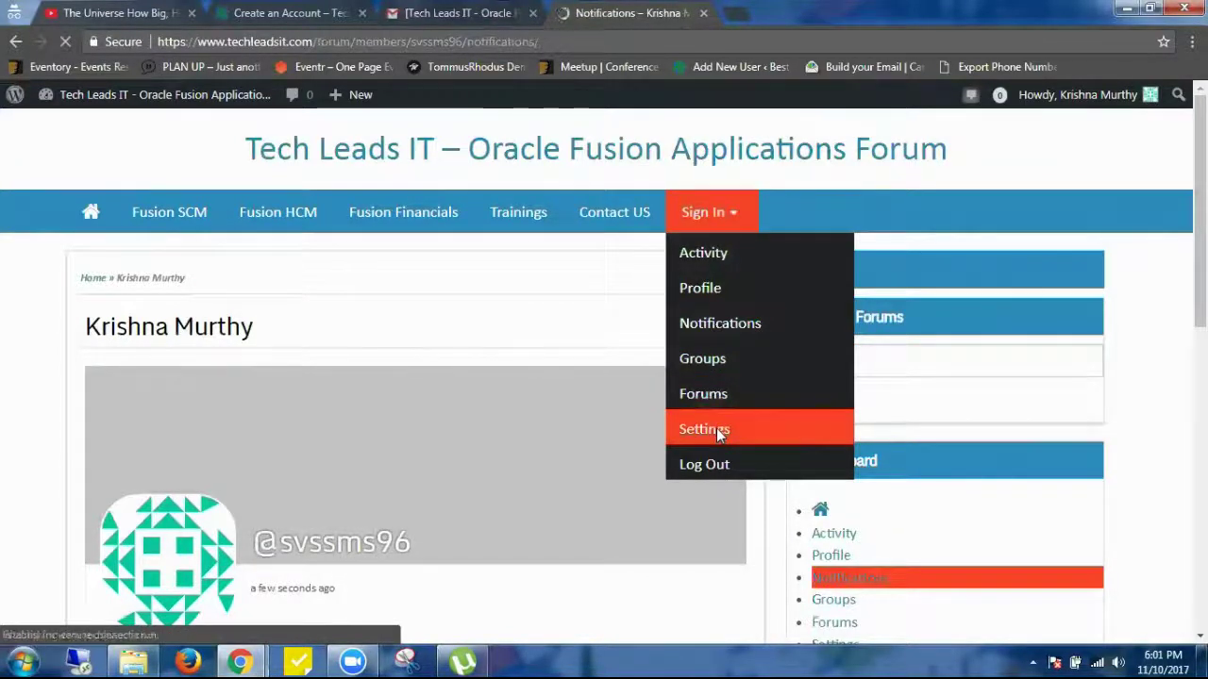
{"action": "scroll", "coordinate": [717, 431], "scroll_direction": "down", "scroll_amount": 3}
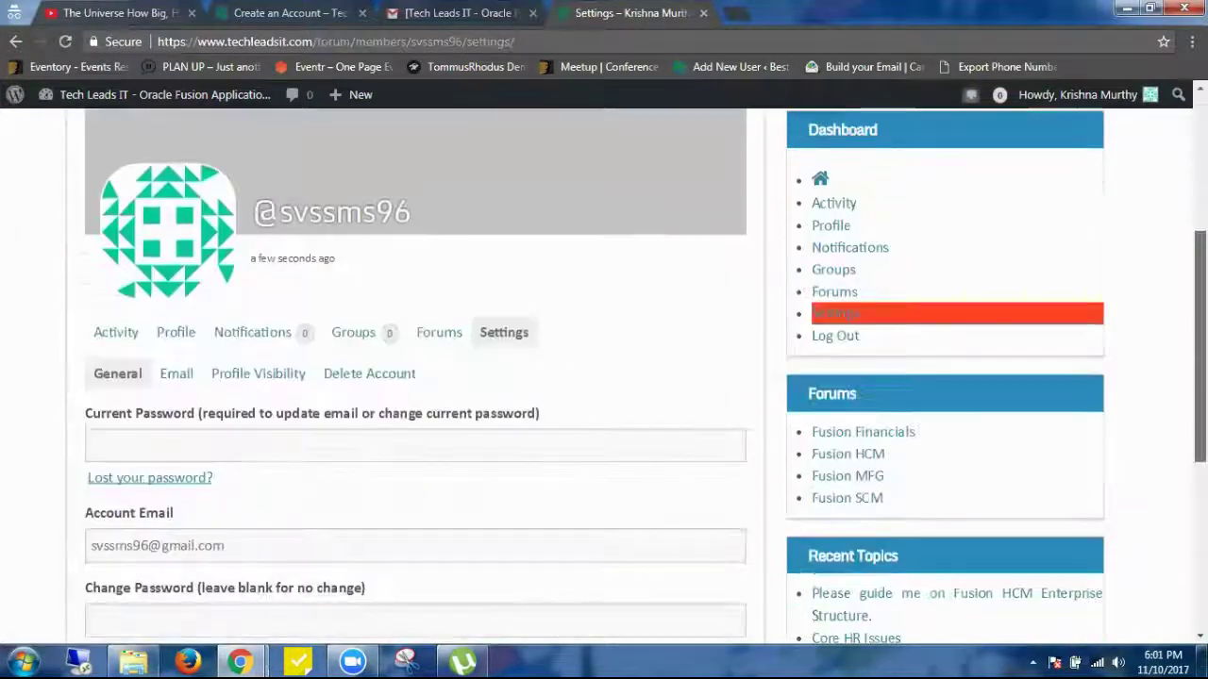
{"action": "scroll", "coordinate": [717, 431], "scroll_direction": "down", "scroll_amount": 3}
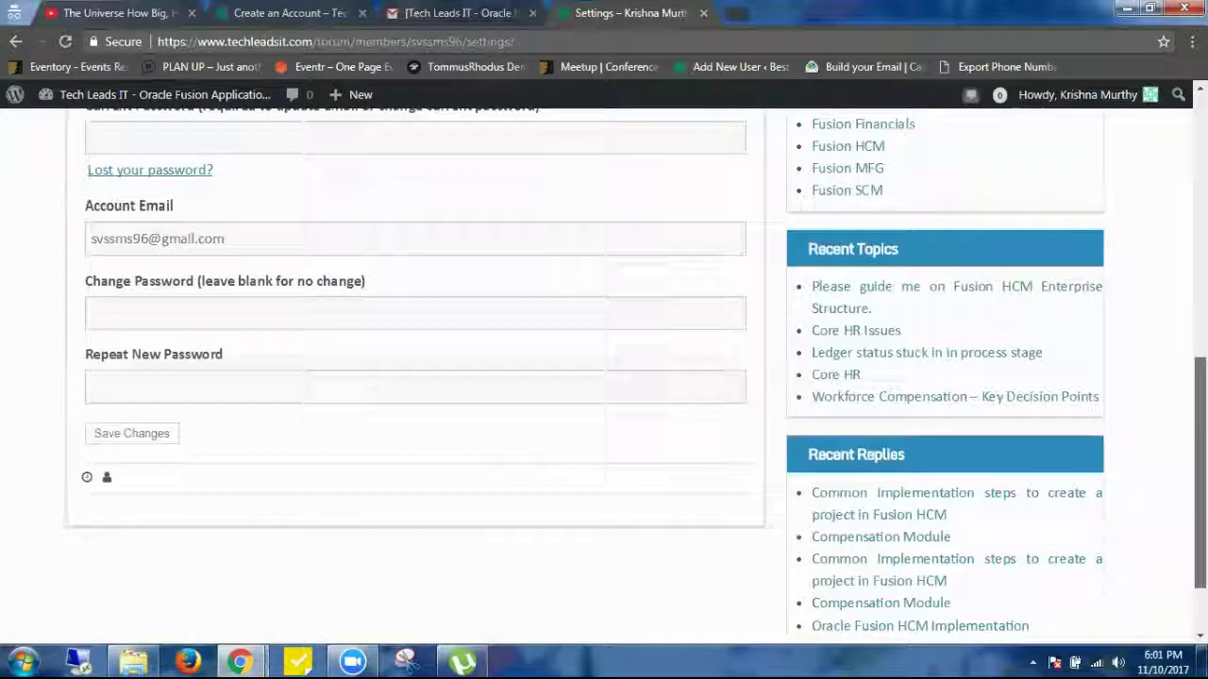
{"action": "scroll", "coordinate": [718, 431], "scroll_direction": "up", "scroll_amount": 1}
{"action": "scroll", "coordinate": [837, 624], "scroll_direction": "up", "scroll_amount": 1}
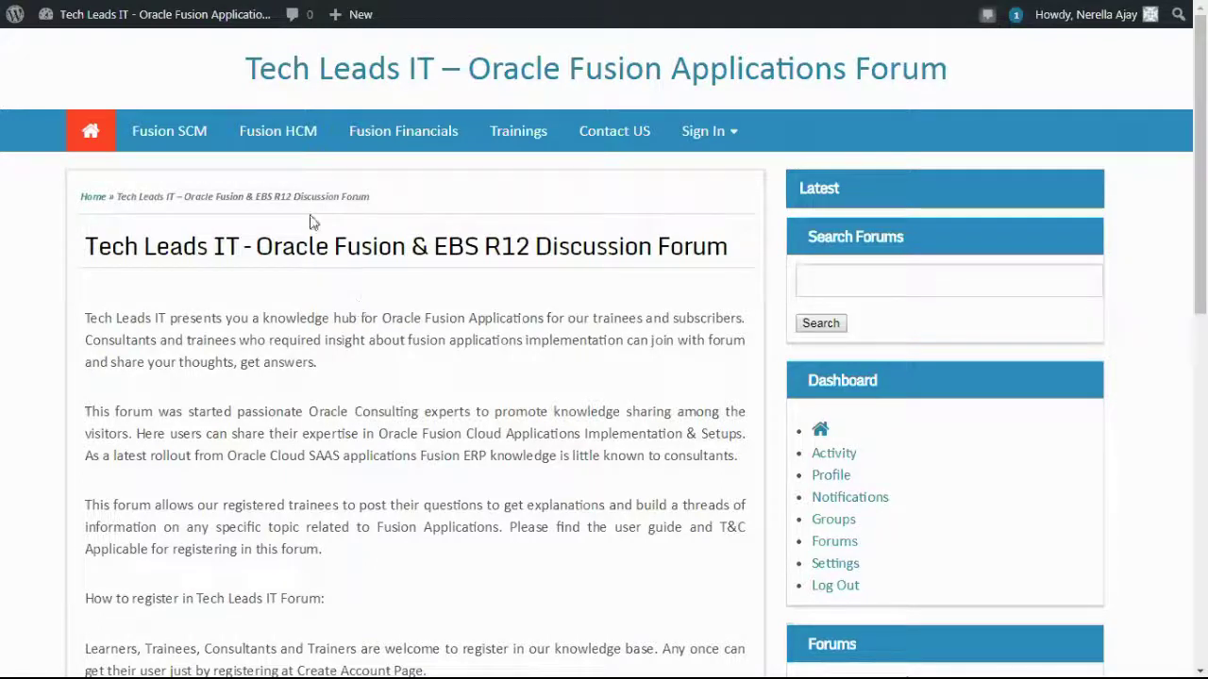
- Go to the Fusion HCM forum and scroll down to the Create New Topic form
{"action": "left_click", "coordinate": [294, 133]}
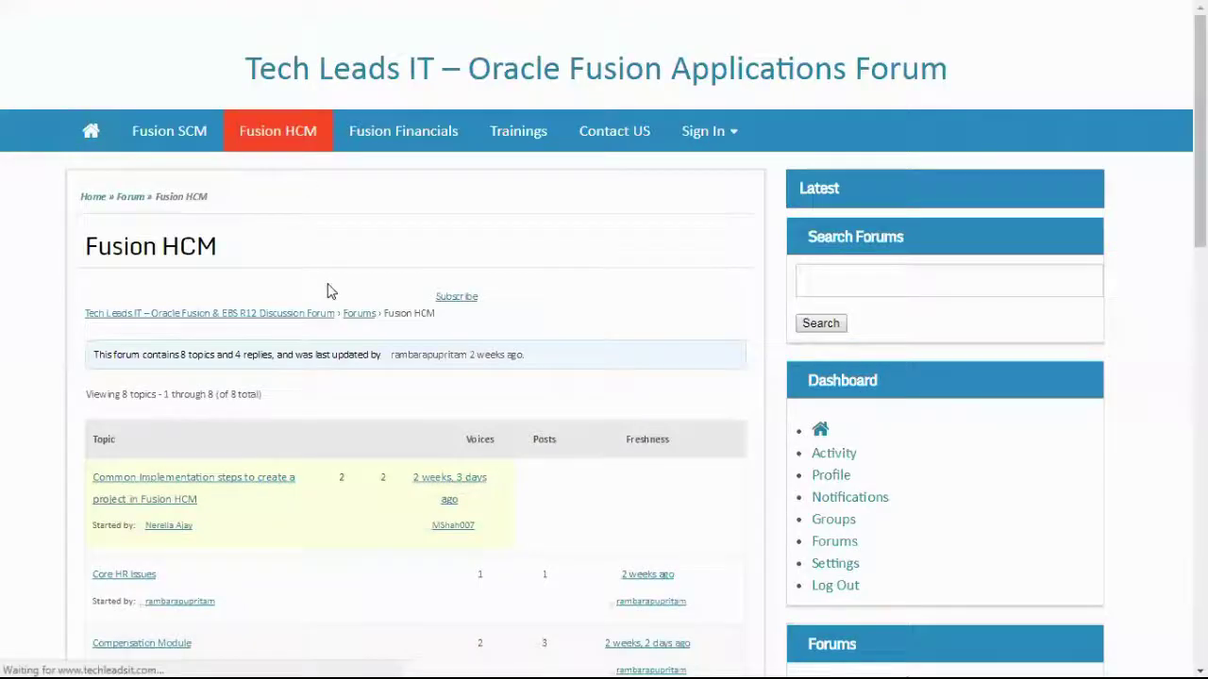
{"action": "scroll", "coordinate": [604, 377], "scroll_direction": "down", "scroll_amount": 3}
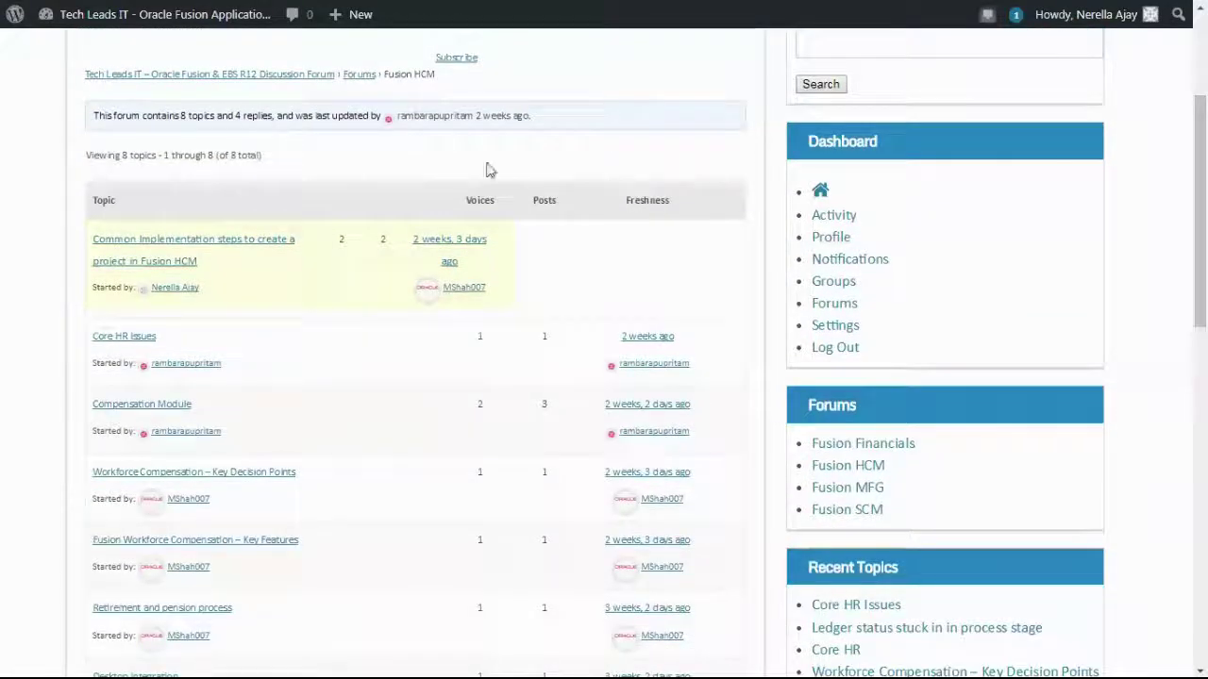
{"action": "scroll", "coordinate": [1174, 144], "scroll_direction": "up", "scroll_amount": 3}
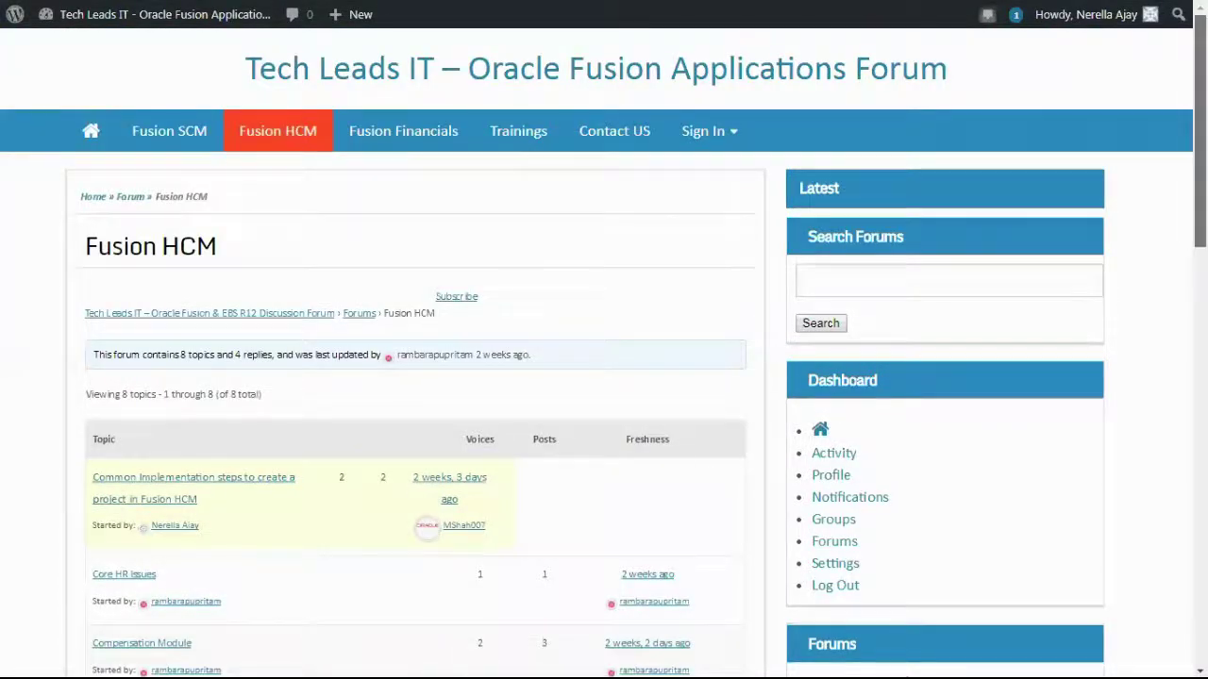
{"action": "scroll", "coordinate": [1201, 189], "scroll_direction": "down", "scroll_amount": 3}
{"action": "scroll", "coordinate": [645, 354], "scroll_direction": "down", "scroll_amount": 1}
{"action": "scroll", "coordinate": [645, 354], "scroll_direction": "down", "scroll_amount": 1}
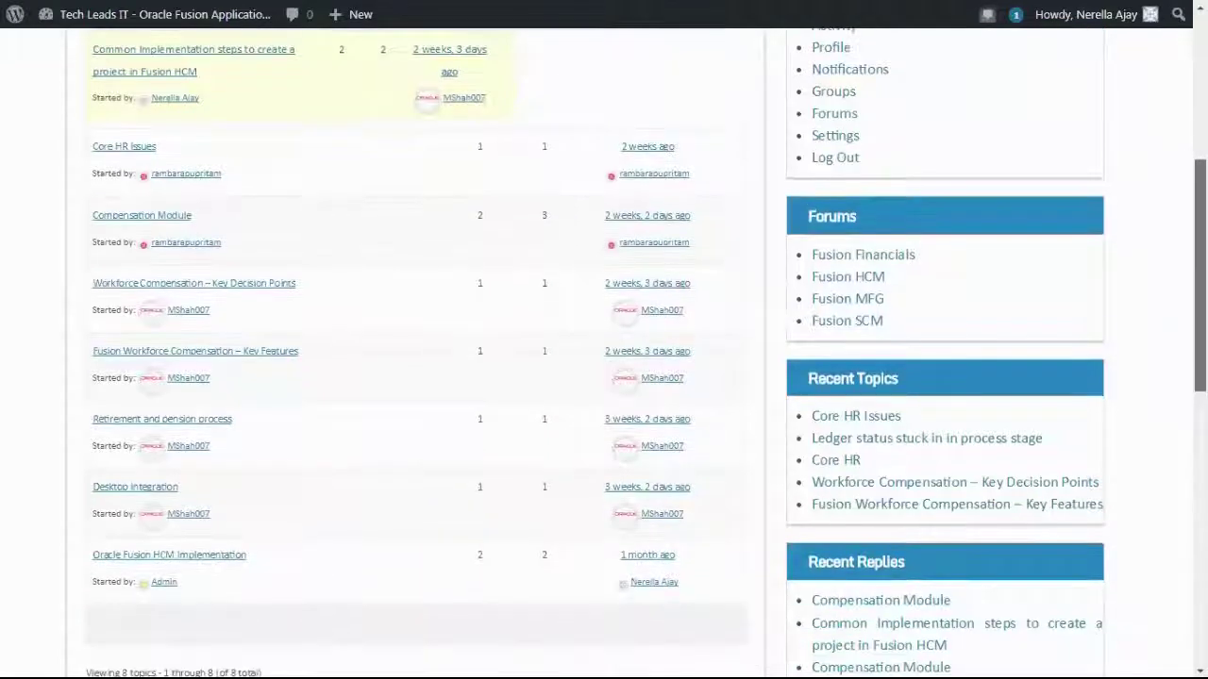
{"action": "scroll", "coordinate": [644, 355], "scroll_direction": "down", "scroll_amount": 1}
{"action": "scroll", "coordinate": [644, 355], "scroll_direction": "down", "scroll_amount": 1}
{"action": "scroll", "coordinate": [645, 355], "scroll_direction": "down", "scroll_amount": 2}
{"action": "scroll", "coordinate": [644, 355], "scroll_direction": "down", "scroll_amount": 1}
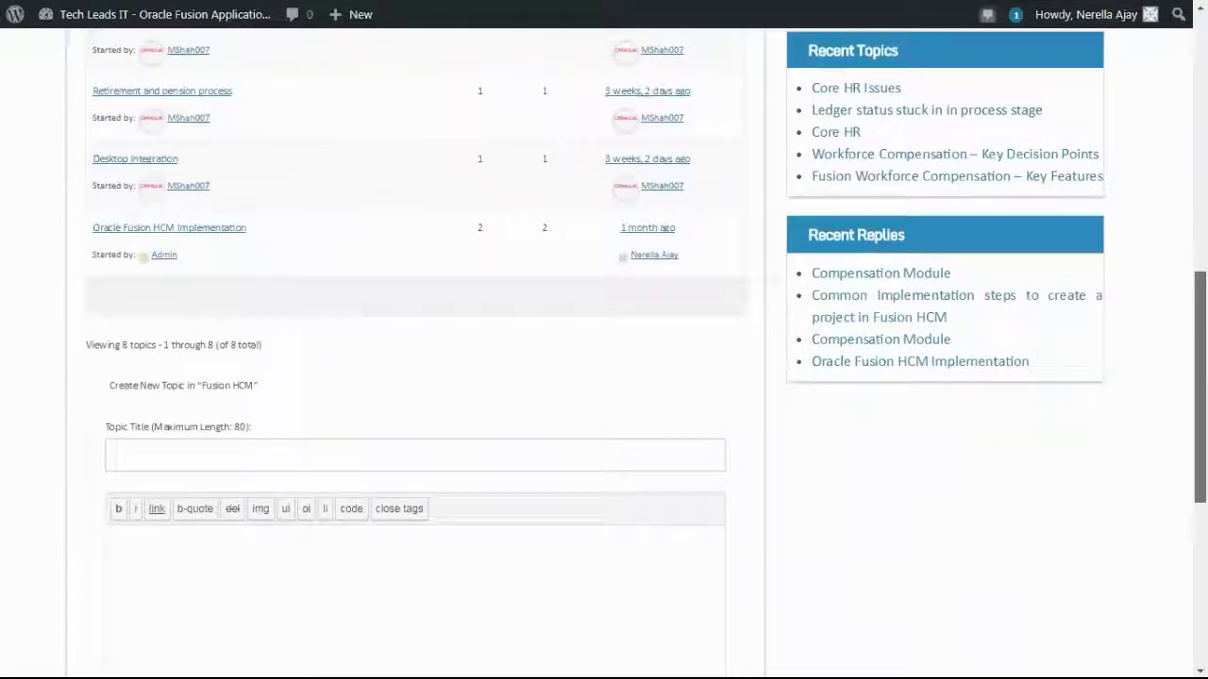
{"action": "scroll", "coordinate": [644, 355], "scroll_direction": "down", "scroll_amount": 1}
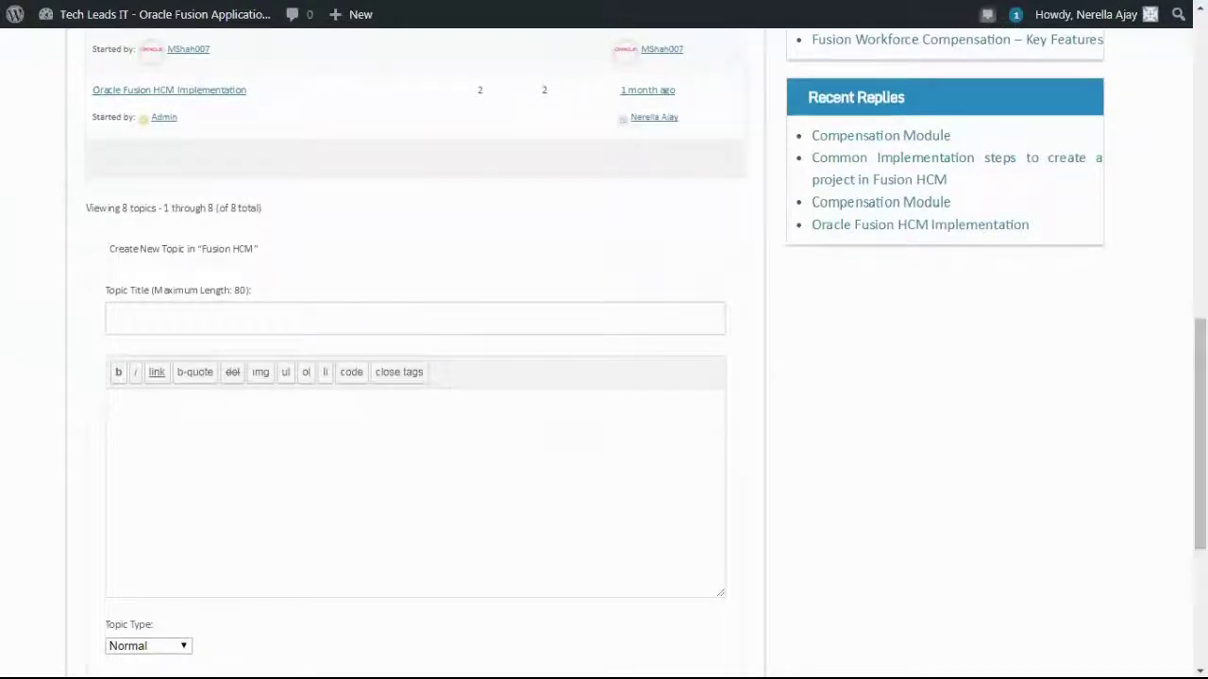
{"action": "scroll", "coordinate": [604, 354], "scroll_direction": "down", "scroll_amount": 2}
{"action": "scroll", "coordinate": [604, 355], "scroll_direction": "down", "scroll_amount": 1}
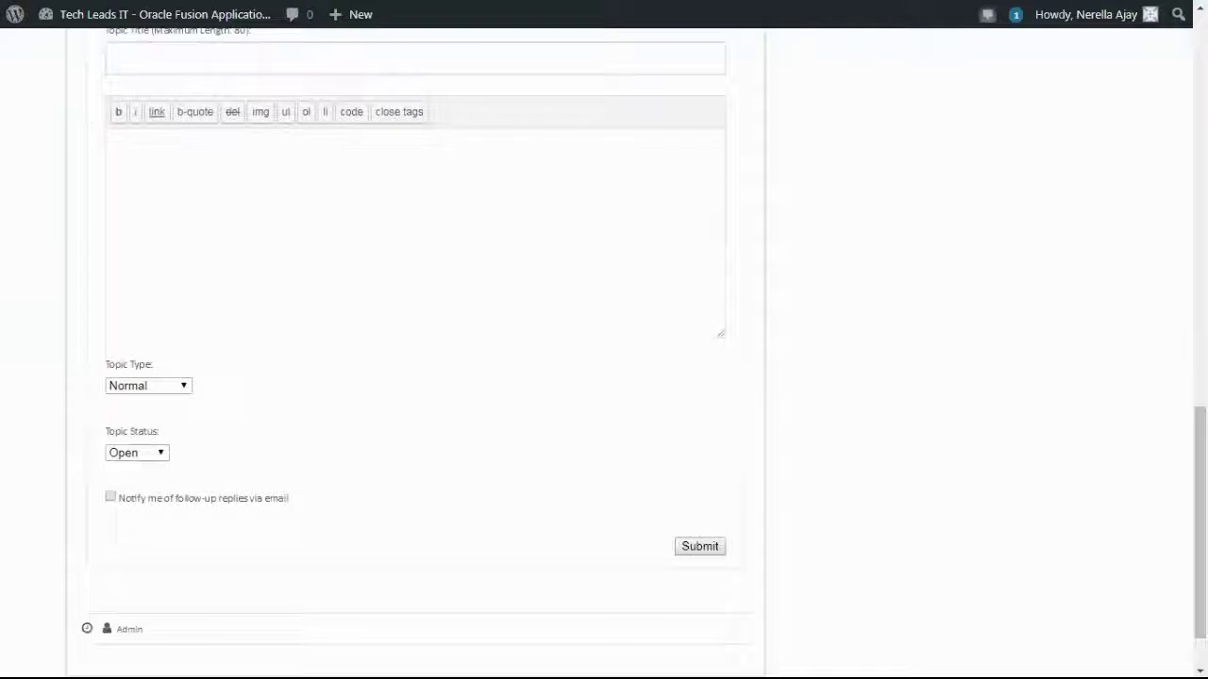
{"action": "triple_click", "coordinate": [203, 497]}
{"action": "scroll", "coordinate": [703, 335], "scroll_direction": "up", "scroll_amount": 2}
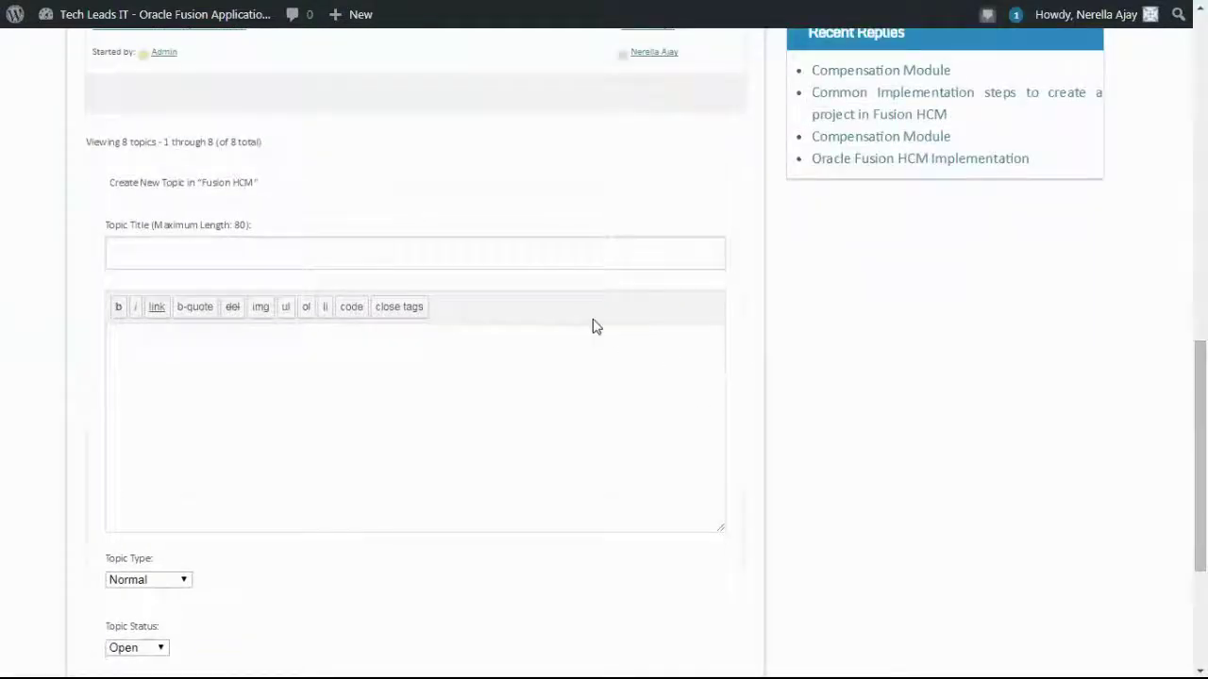
- Title the topic 'Please guide me on Fusion HCM Enterprise Structure.' and type the legal-entities question
{"action": "left_click", "coordinate": [605, 254]}
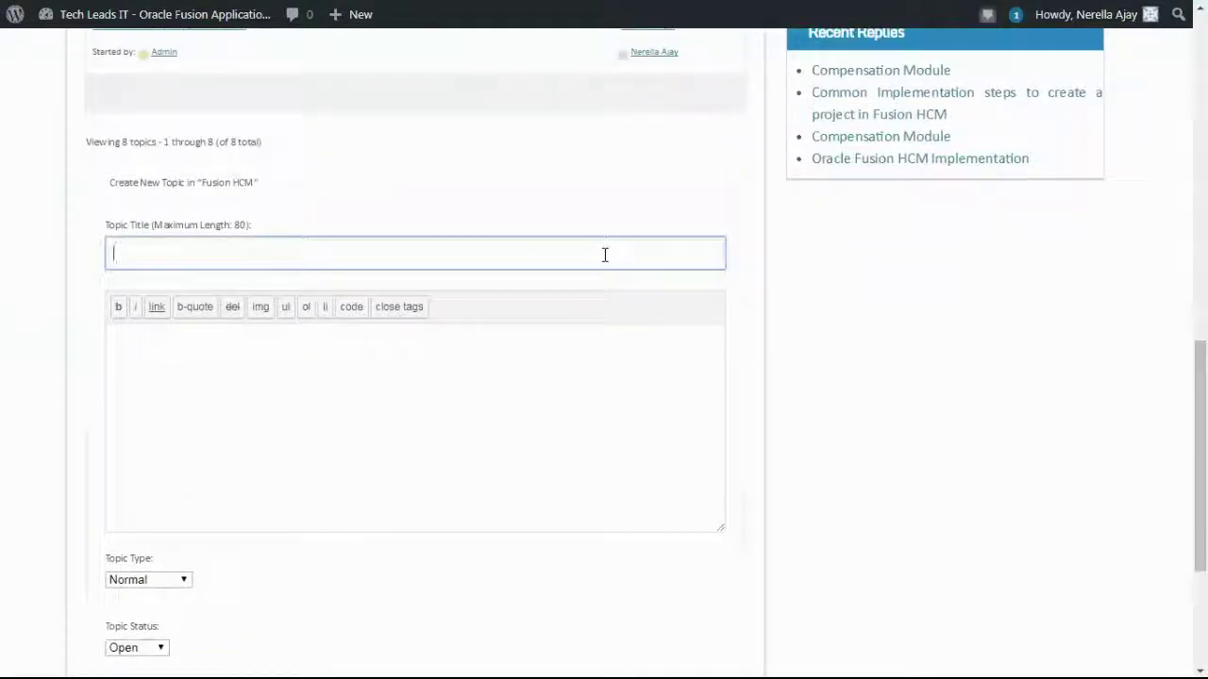
{"action": "type", "text": "Please guide me o"}
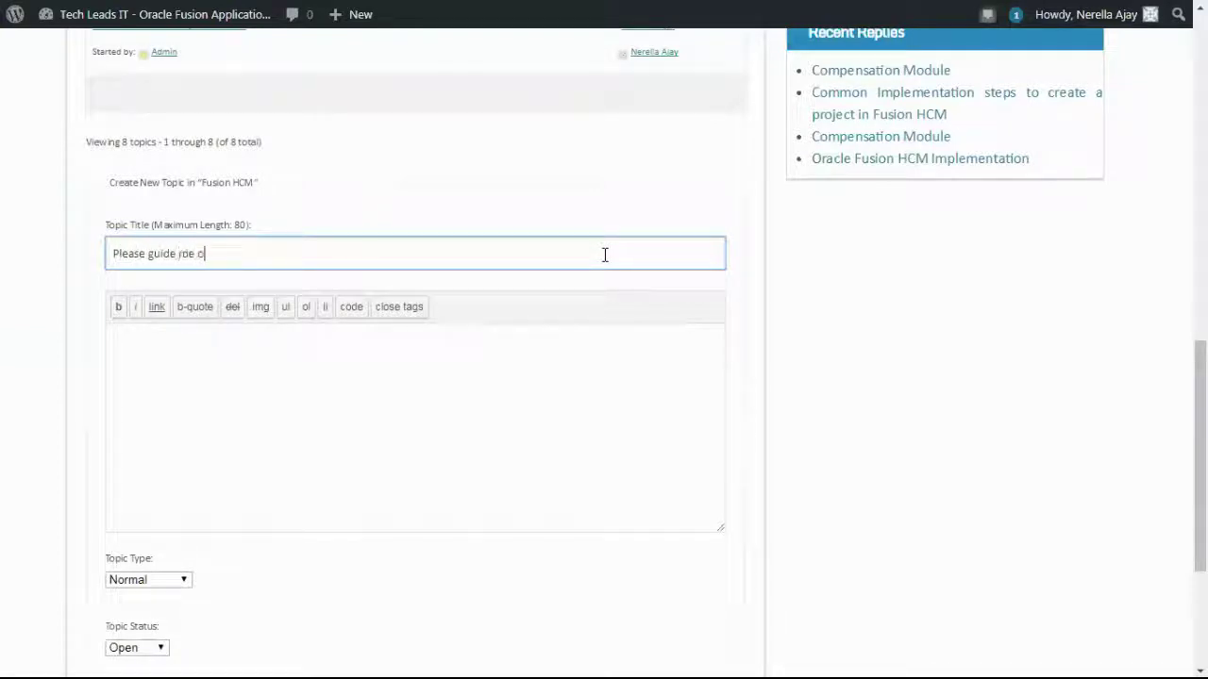
{"action": "type", "text": "n Fusion "}
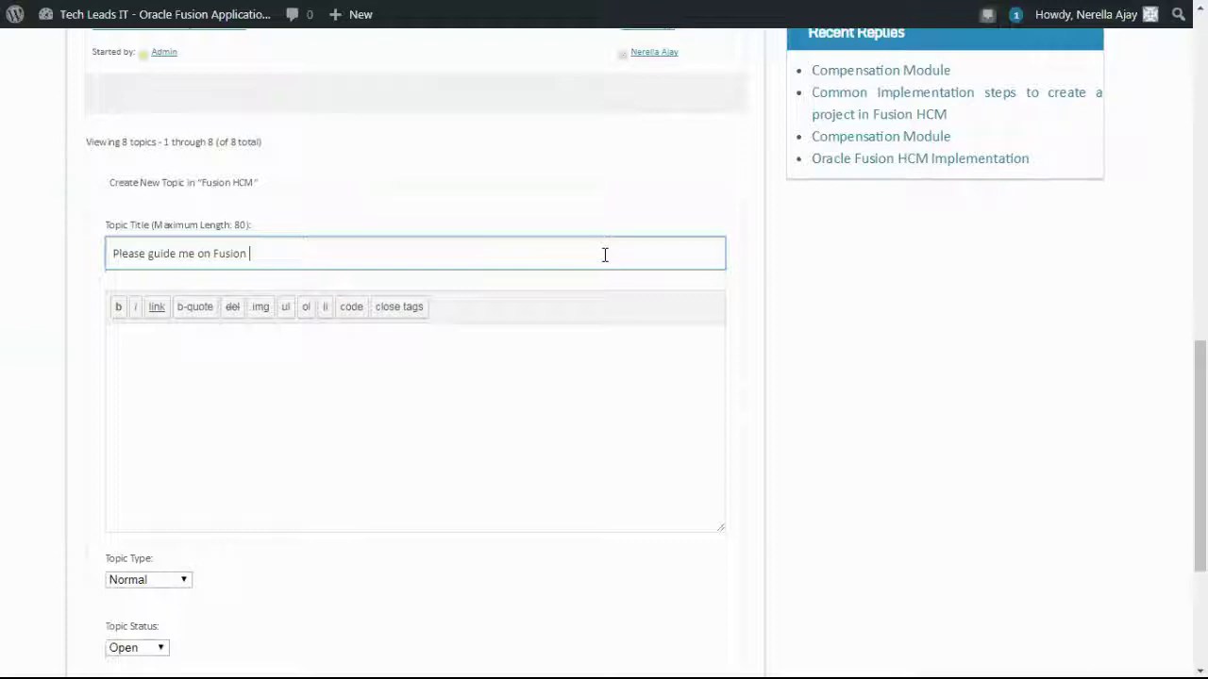
{"action": "type", "text": "HCM Enterprise Structure."}
{"action": "left_click", "coordinate": [387, 419]}
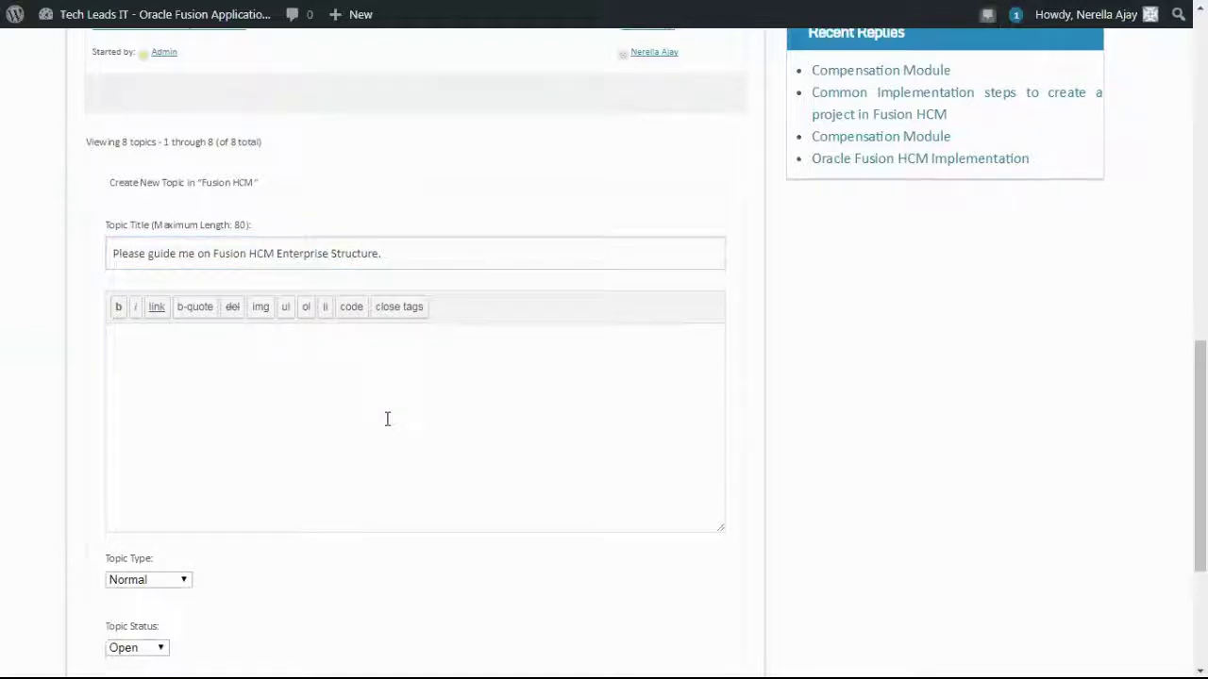
{"action": "type", "text": "I have "}
{"action": "type", "text": "some few"}
{"action": "type", "text": " questions"}
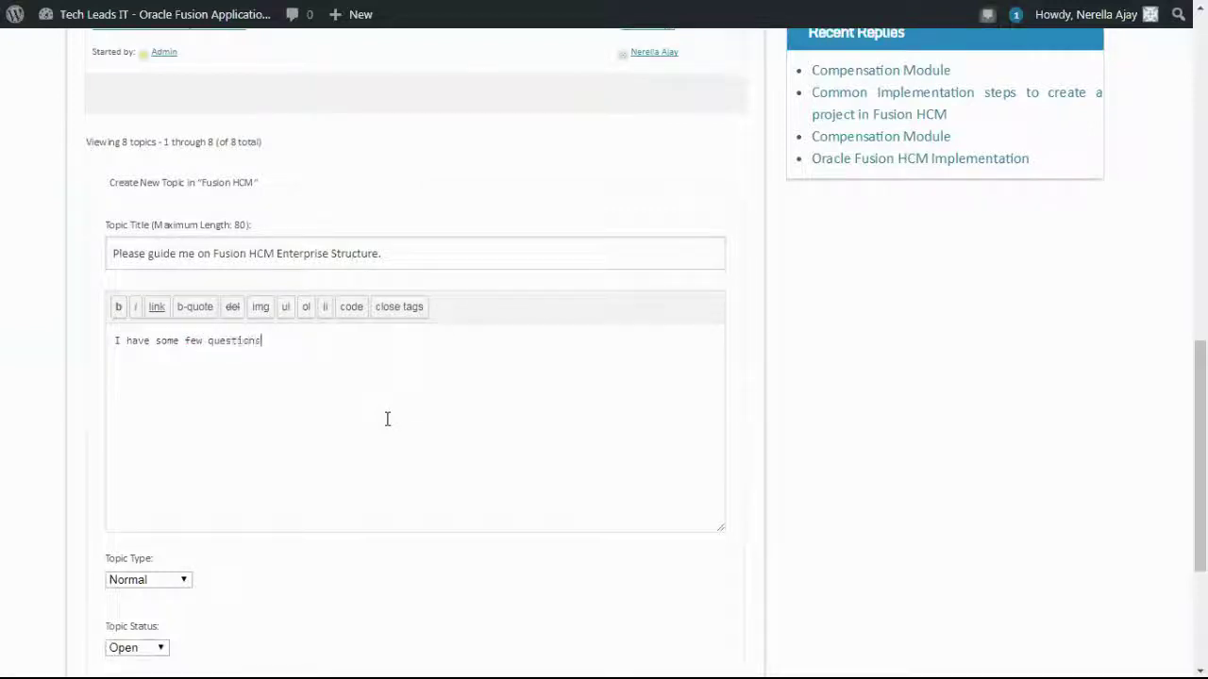
{"action": "type", "text": " about Fusion Ent"}
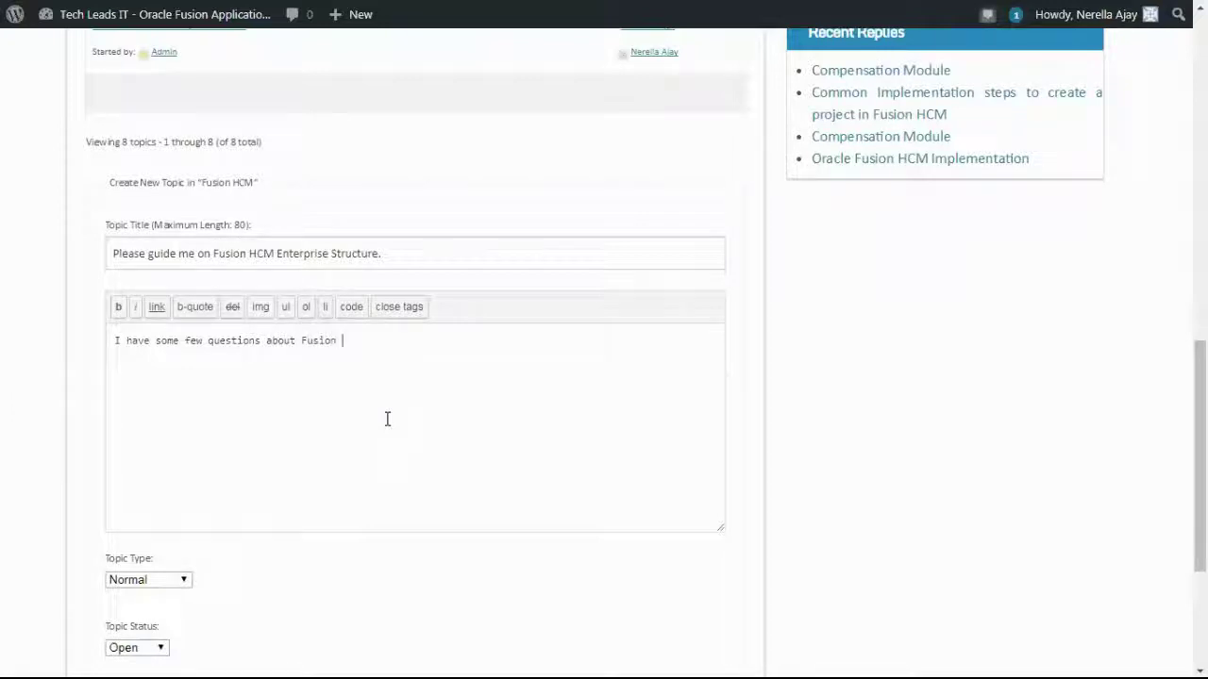
{"action": "type", "text": "erprise Structure. Can any one tell me how man"}
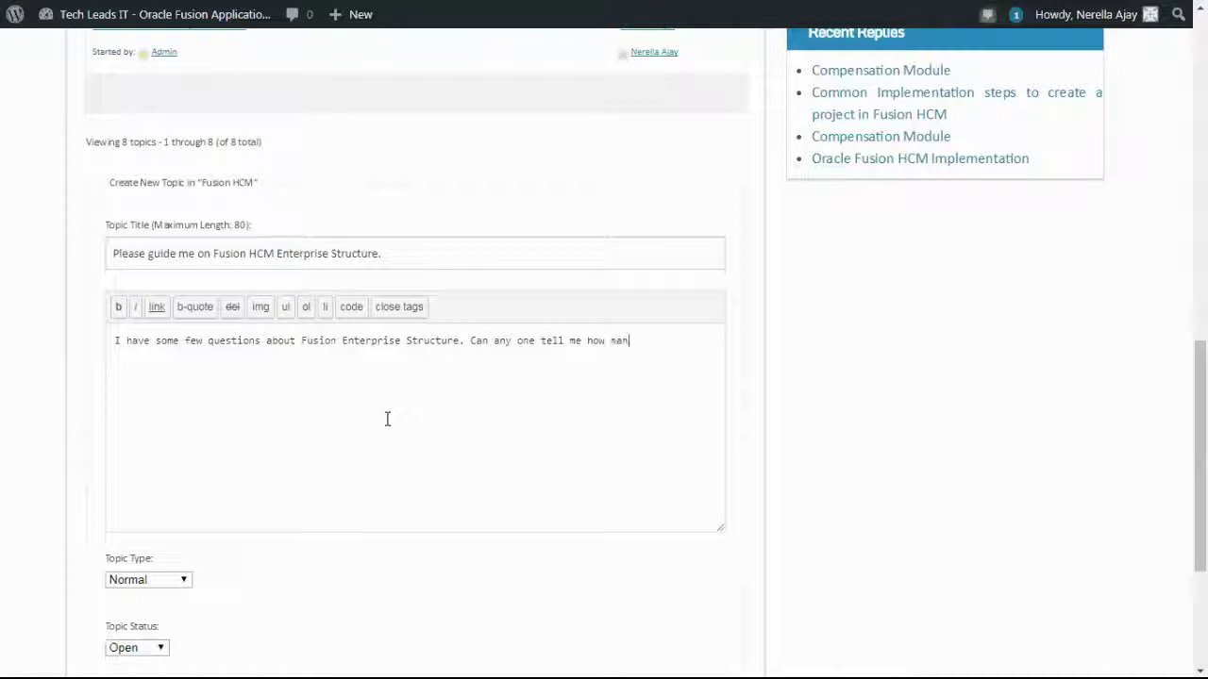
{"action": "type", "text": "egal en"}
{"action": "type", "text": "tities can be created for"}
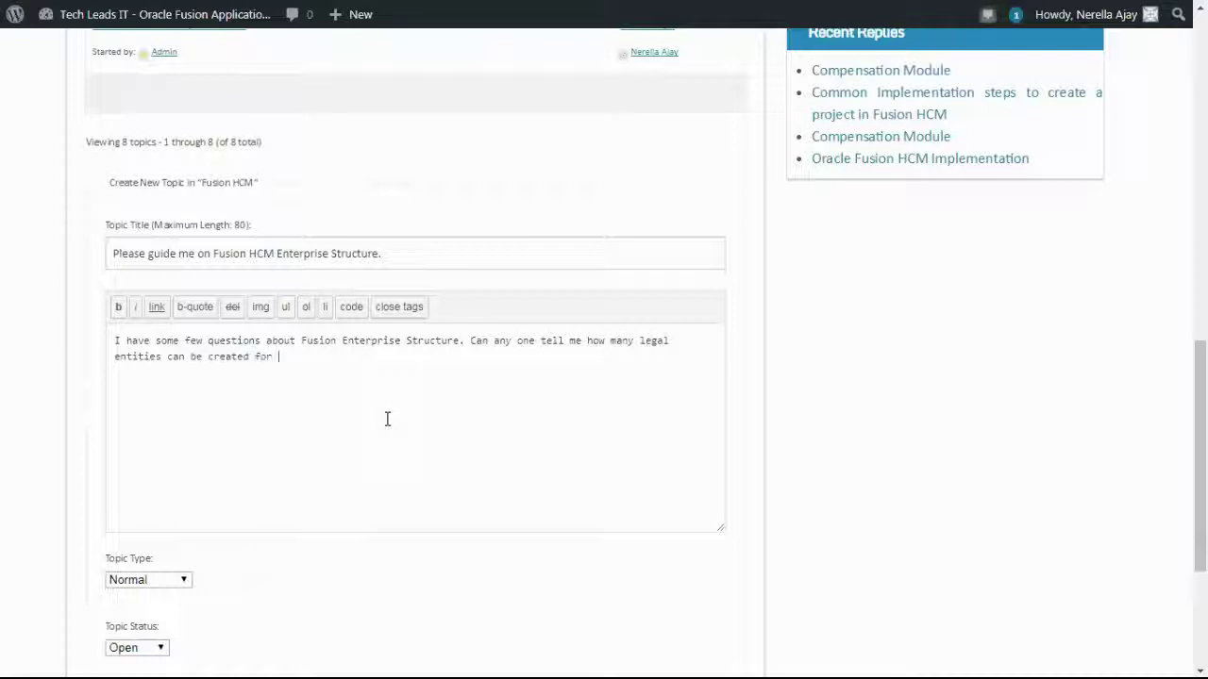
{"action": "type", "text": "implementation"}
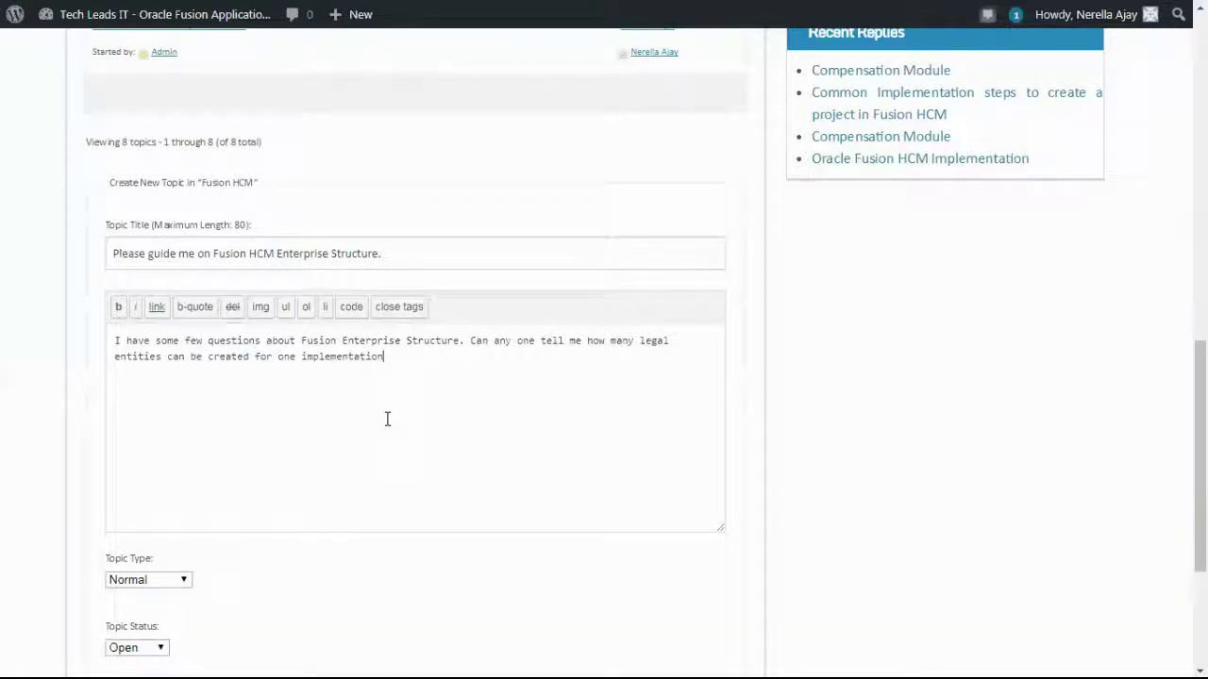
{"action": "type", "text": " project."}
- Keep Topic Type Normal and Topic Status Open, and enable email alerts for follow-up replies
{"action": "scroll", "coordinate": [1201, 453], "scroll_direction": "down", "scroll_amount": 3}
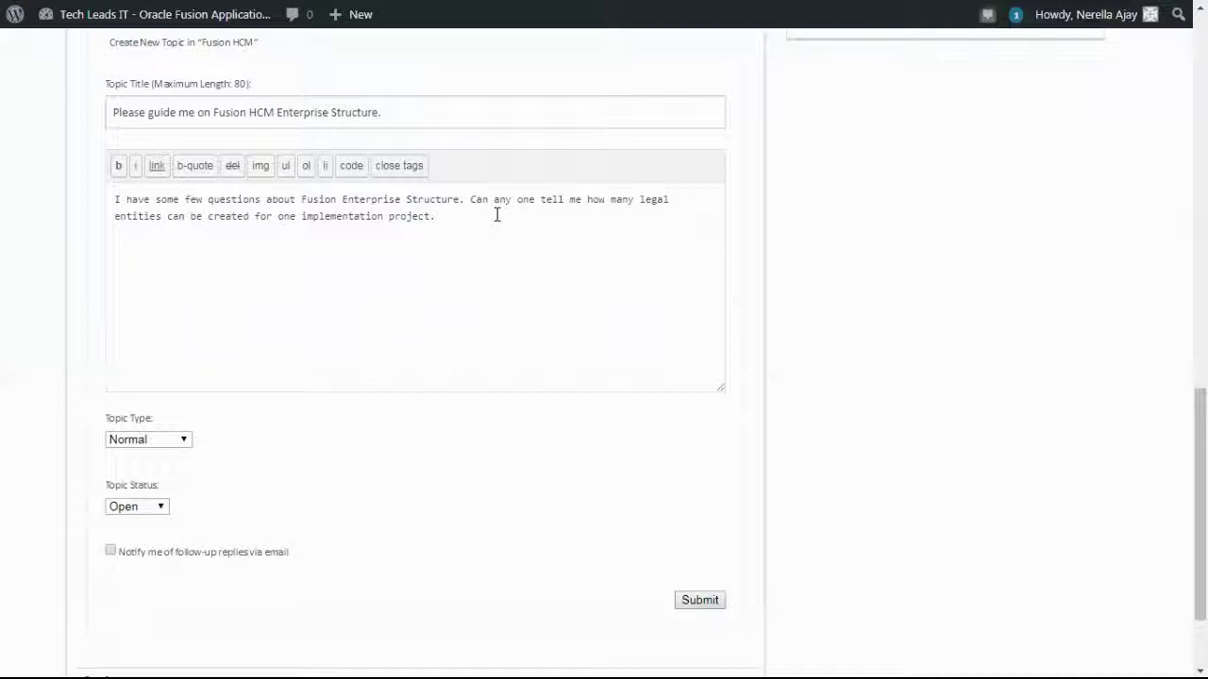
{"action": "left_click", "coordinate": [161, 450]}
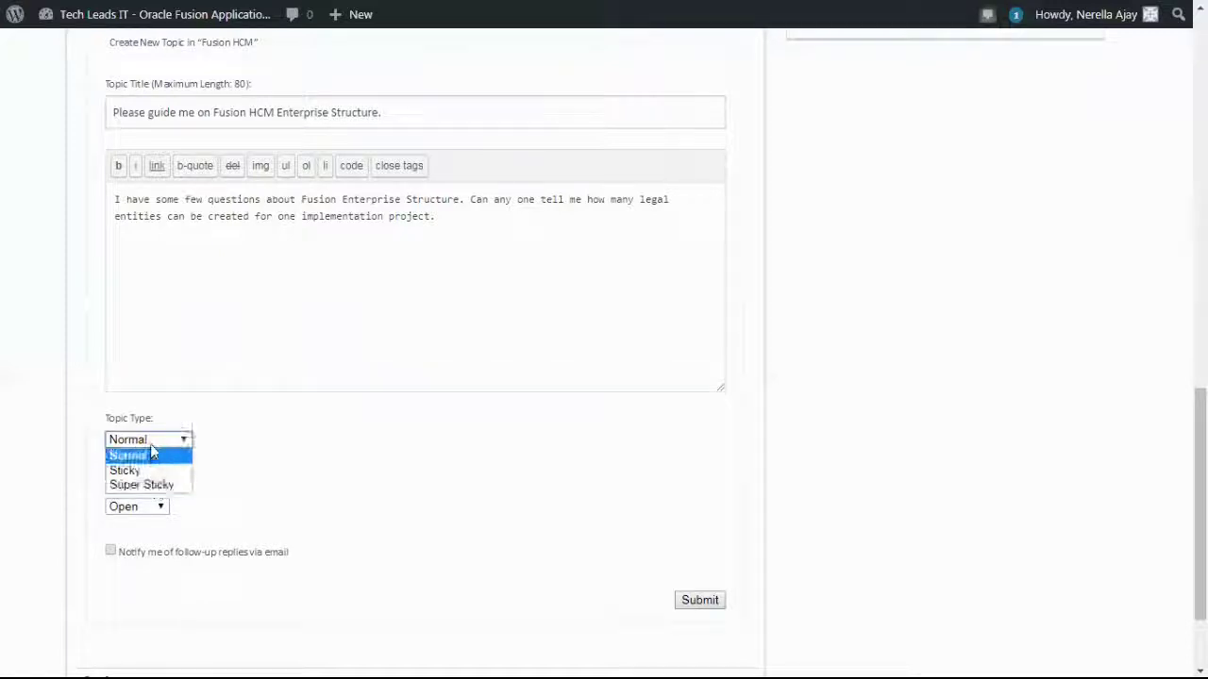
{"action": "left_click", "coordinate": [151, 444]}
{"action": "left_click", "coordinate": [153, 448]}
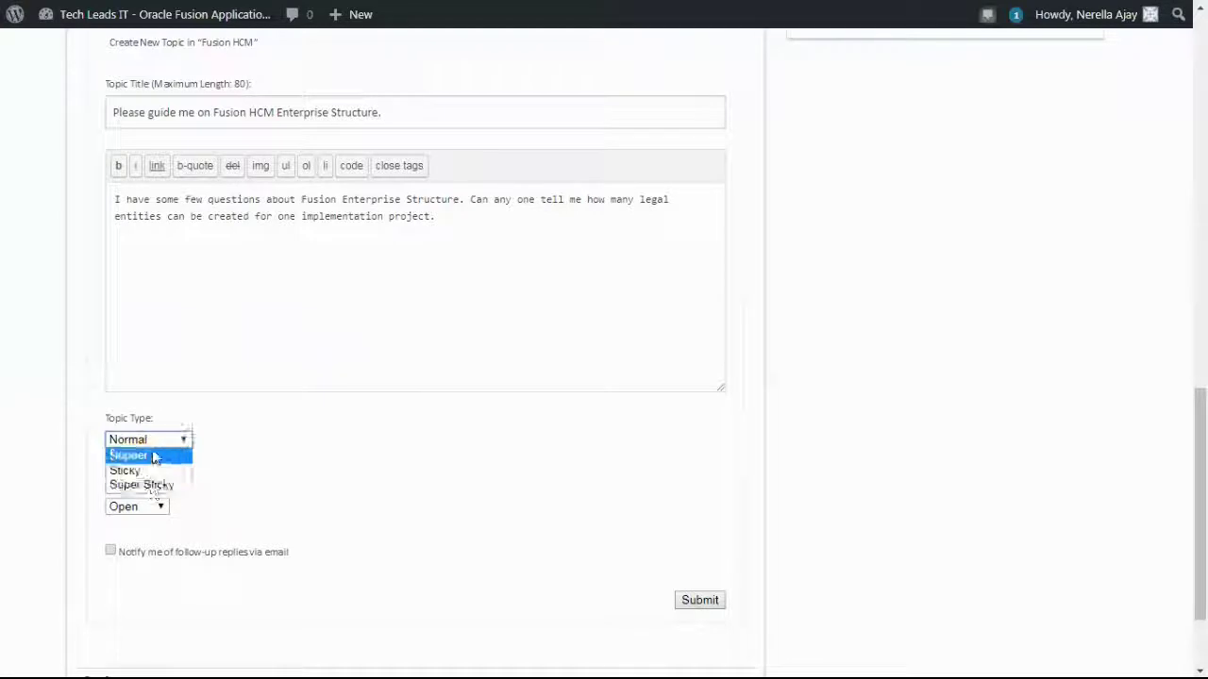
{"action": "left_click", "coordinate": [157, 444]}
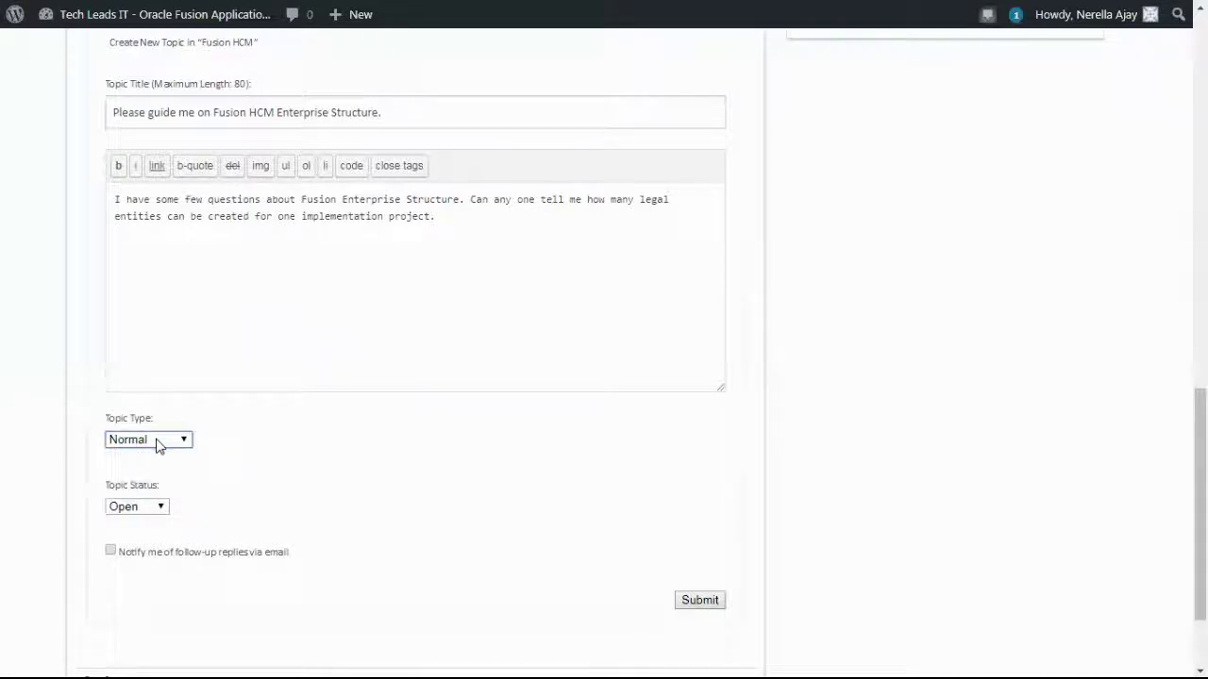
{"action": "left_click", "coordinate": [157, 441]}
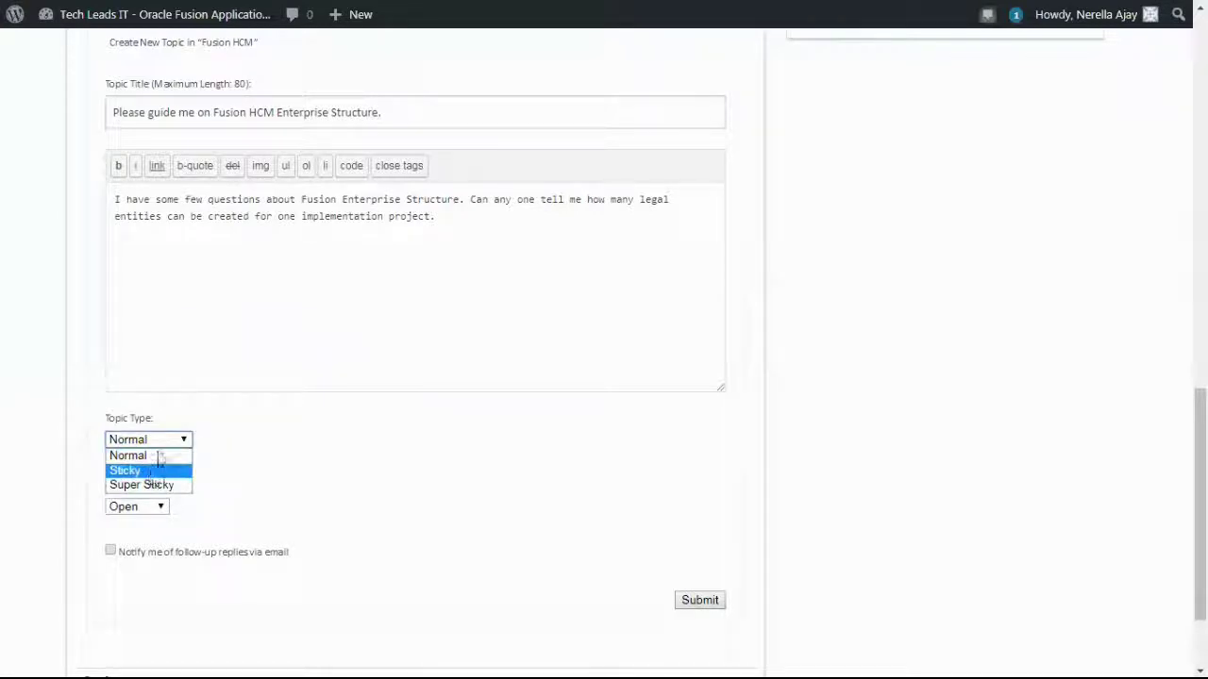
{"action": "left_click", "coordinate": [172, 439]}
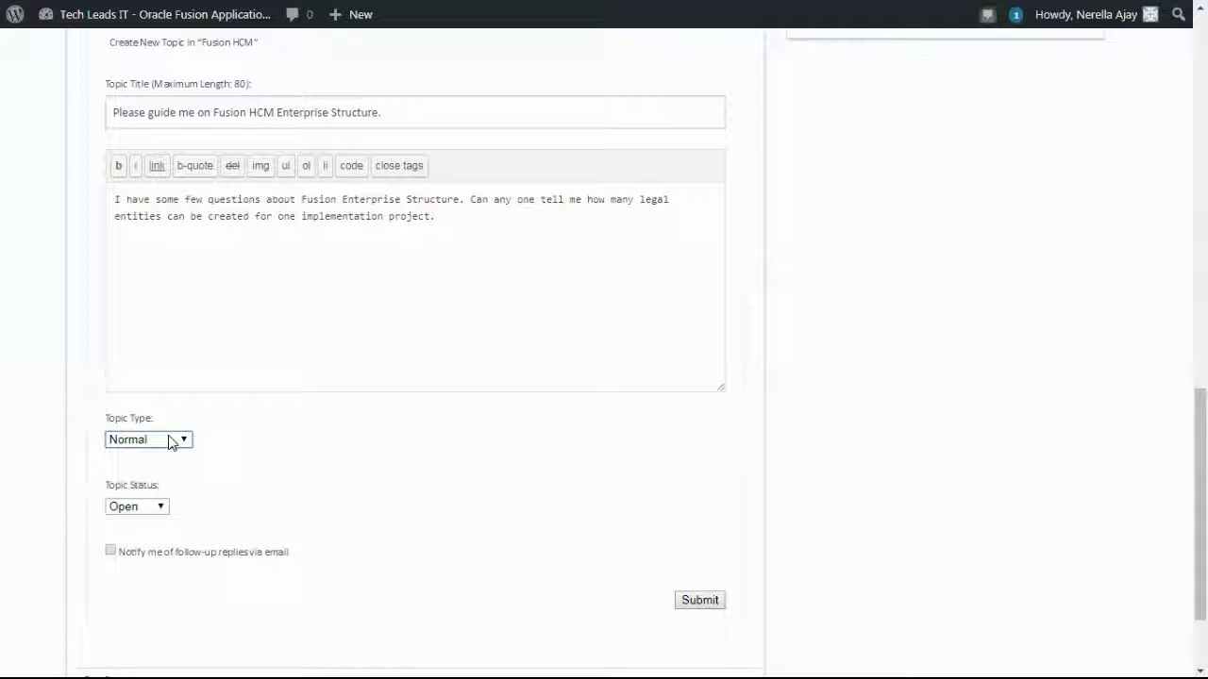
{"action": "left_click", "coordinate": [151, 509]}
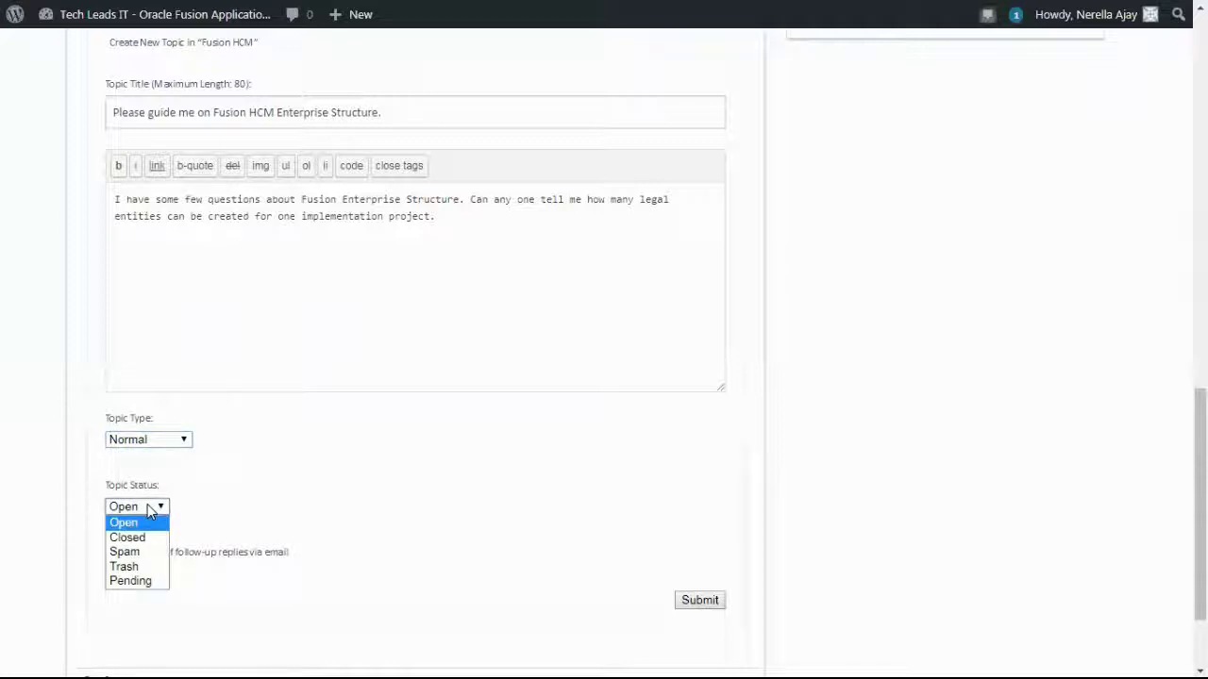
{"action": "left_click", "coordinate": [219, 492]}
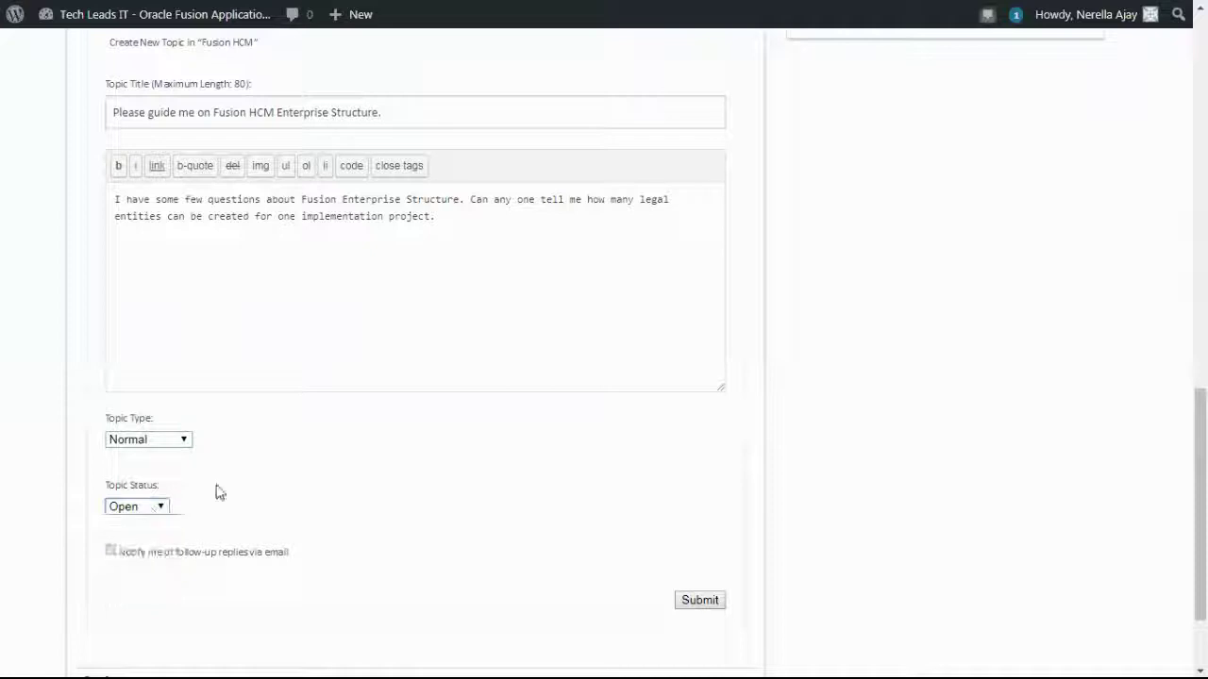
{"action": "left_click", "coordinate": [110, 552]}
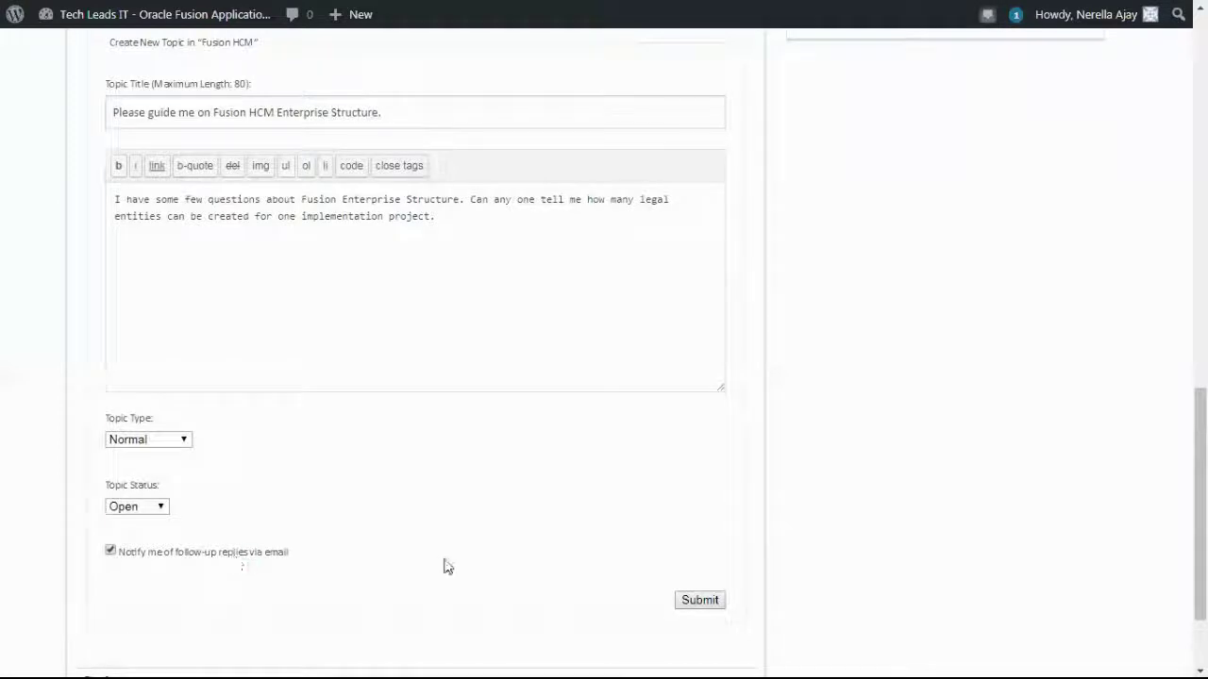
- Submit the new topic and scroll through its published page
{"action": "left_click", "coordinate": [706, 604]}
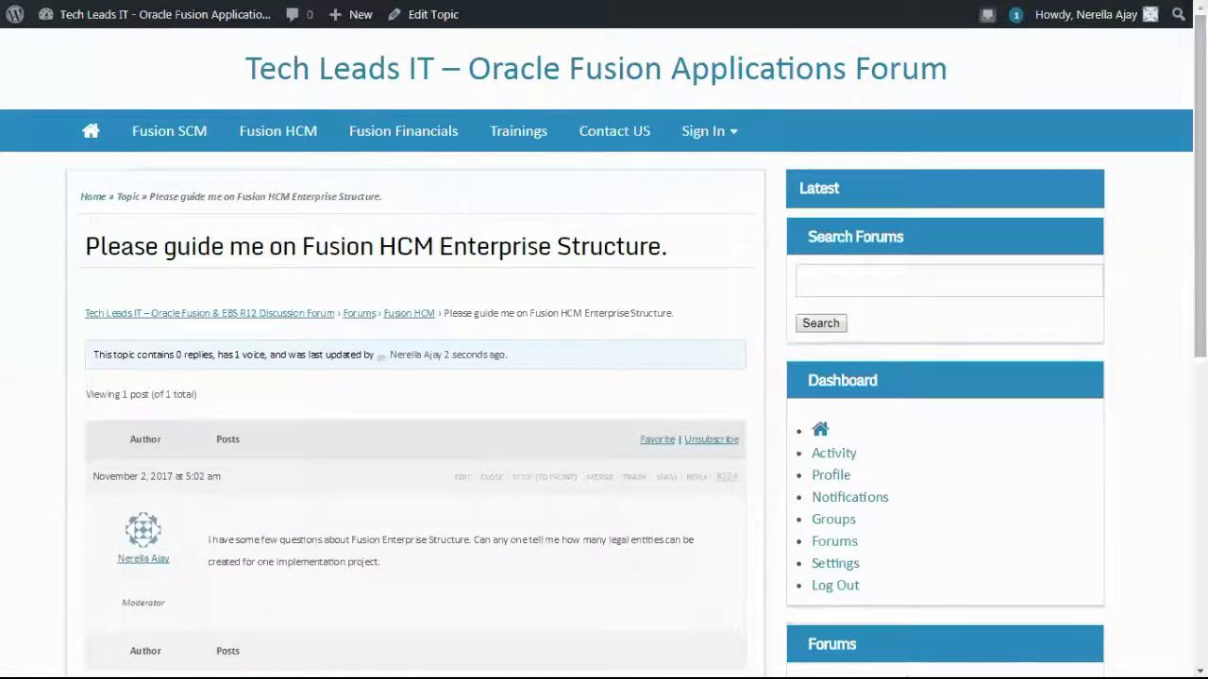
{"action": "scroll", "coordinate": [569, 390], "scroll_direction": "down", "scroll_amount": 2}
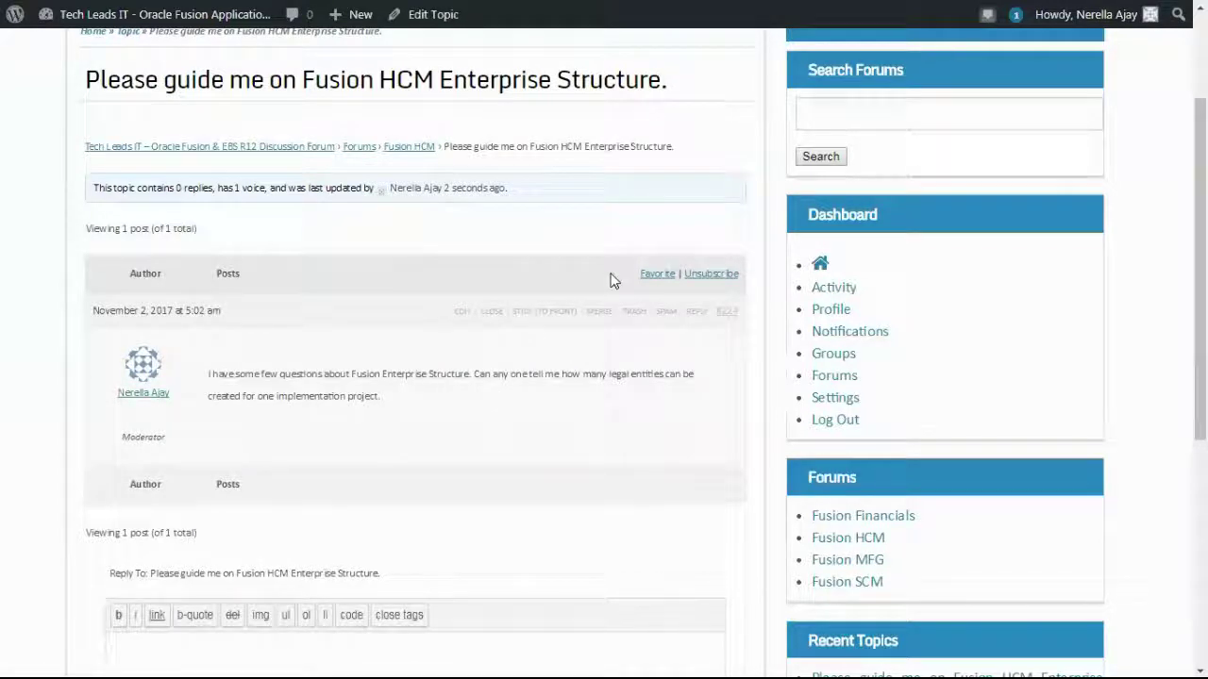
{"action": "mouse_move", "coordinate": [1201, 283]}
{"action": "left_mouse_down"}
{"action": "mouse_move", "coordinate": [1200, 226]}
{"action": "mouse_move", "coordinate": [1200, 238]}
{"action": "left_mouse_up"}
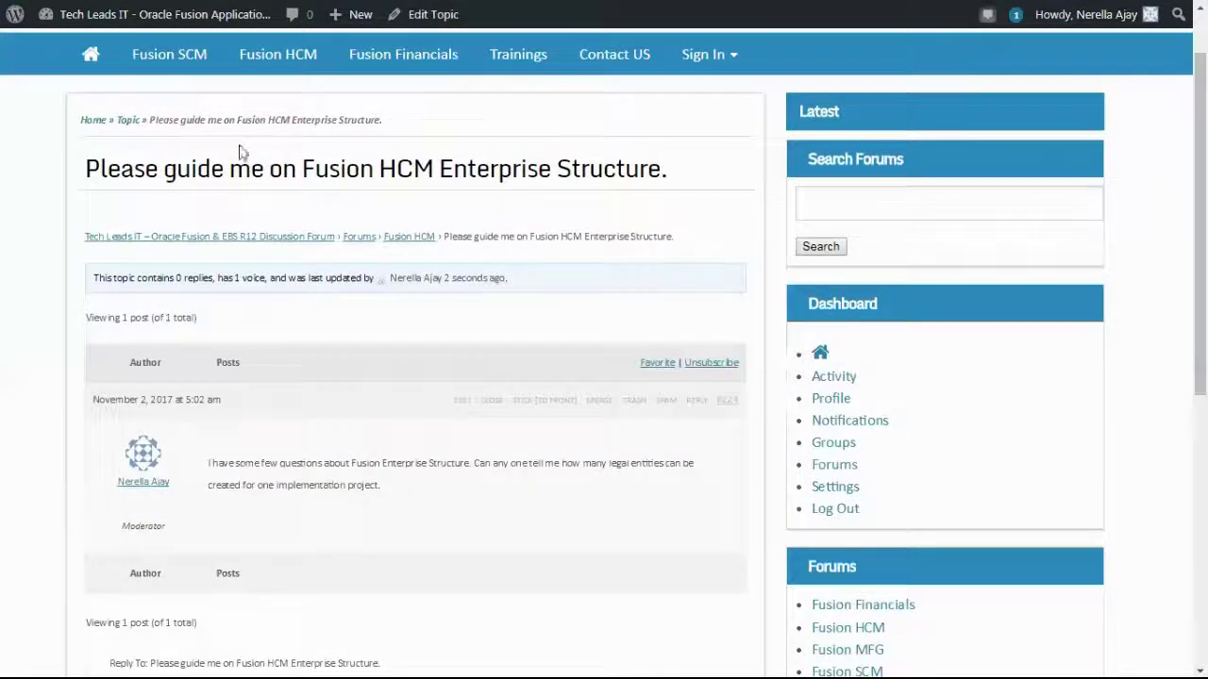
- Scroll the Fusion HCM topic list to confirm the Enterprise Structure topic is listed
{"action": "left_click", "coordinate": [292, 64]}
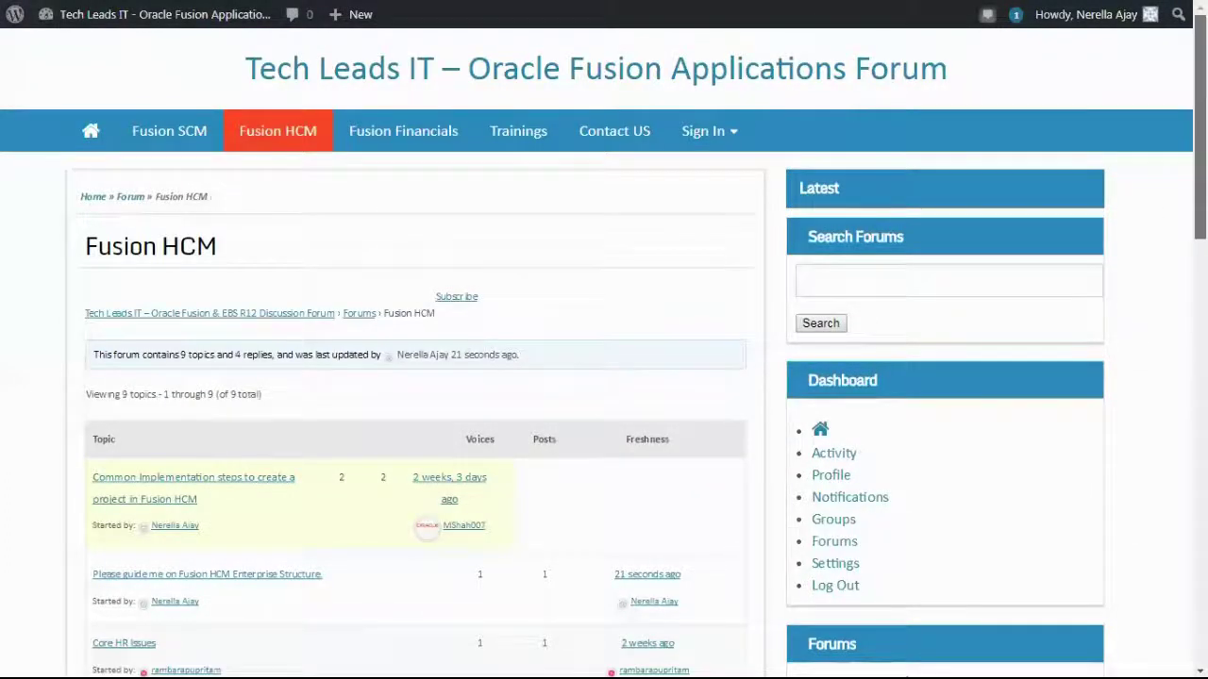
{"action": "scroll", "coordinate": [1155, 208], "scroll_direction": "down", "scroll_amount": 3}
{"action": "scroll", "coordinate": [1155, 207], "scroll_direction": "down", "scroll_amount": 2}
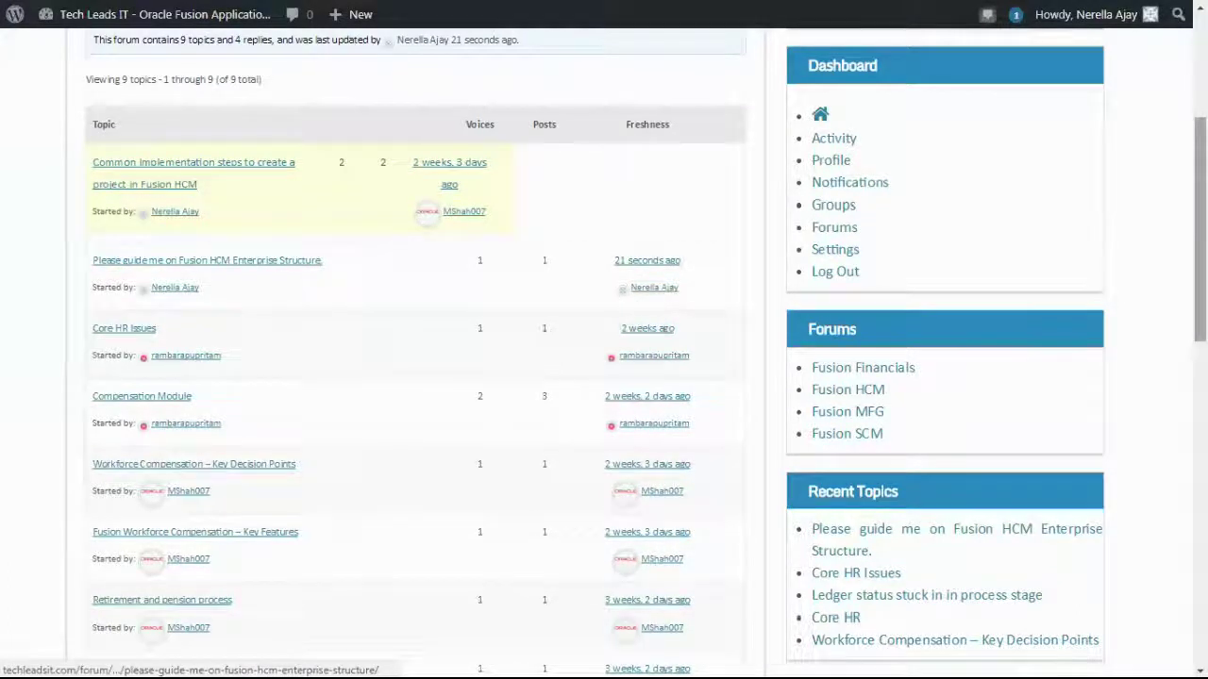
{"action": "left_click_drag", "start_coordinate": [1200, 226], "coordinate": [1199, 146]}
{"action": "scroll", "coordinate": [604, 377], "scroll_direction": "up", "scroll_amount": 2}
{"action": "scroll", "coordinate": [604, 377], "scroll_direction": "down", "scroll_amount": 2}
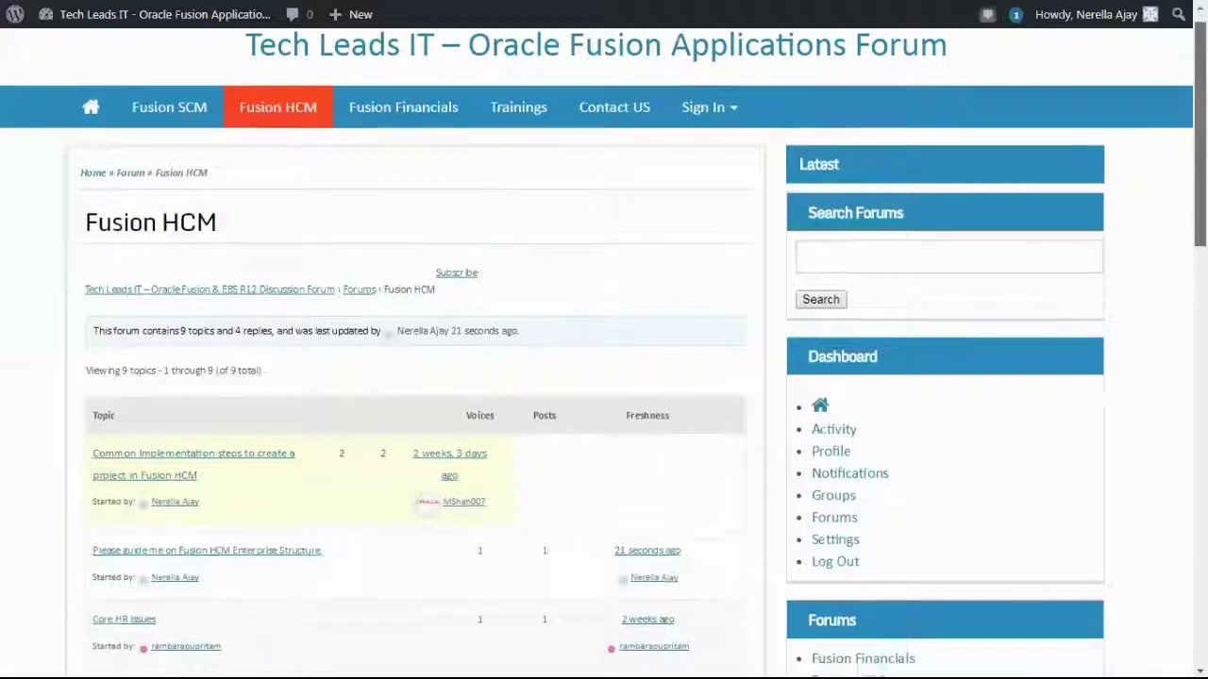
{"action": "scroll", "coordinate": [604, 377], "scroll_direction": "down", "scroll_amount": 2}
{"action": "scroll", "coordinate": [1175, 405], "scroll_direction": "down", "scroll_amount": 1}
{"action": "scroll", "coordinate": [1174, 406], "scroll_direction": "down", "scroll_amount": 1}
{"action": "scroll", "coordinate": [1175, 406], "scroll_direction": "down", "scroll_amount": 4}
{"action": "scroll", "coordinate": [1175, 406], "scroll_direction": "down", "scroll_amount": 2}
{"action": "scroll", "coordinate": [1165, 474], "scroll_direction": "up", "scroll_amount": 10}
{"action": "scroll", "coordinate": [1164, 475], "scroll_direction": "up", "scroll_amount": 3}
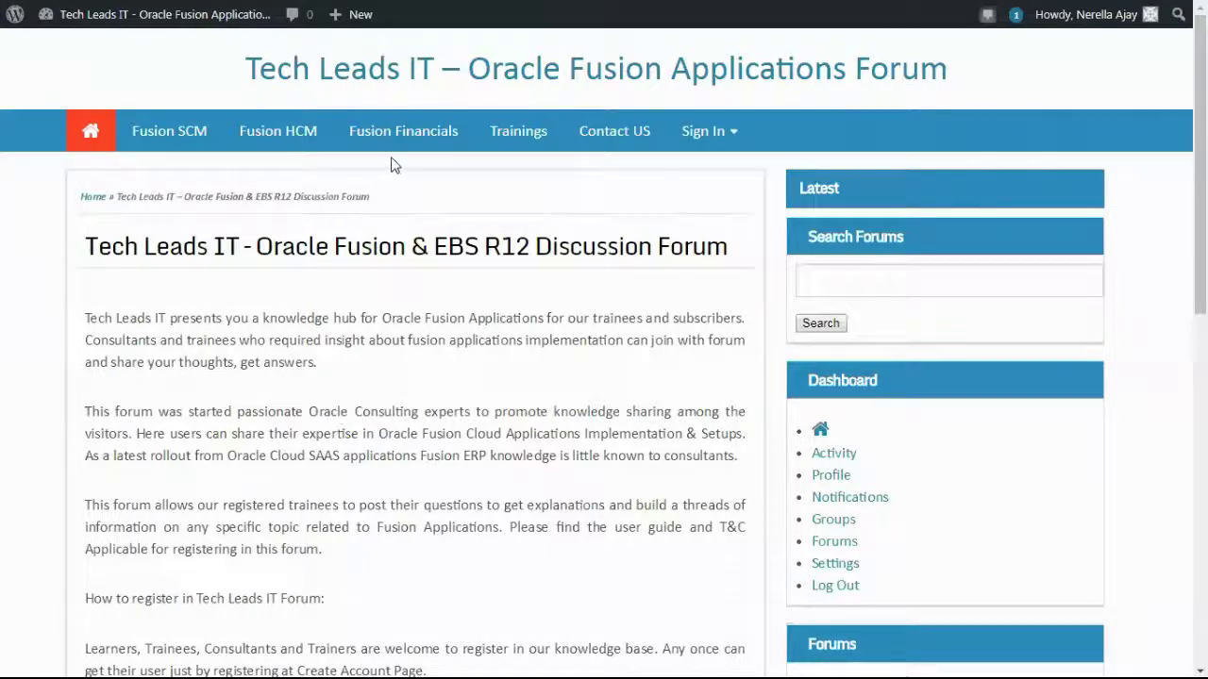
- Open 'Common Implementation steps to create a project in Fusion HCM' and type a thank-you reply
{"action": "left_click", "coordinate": [289, 126]}
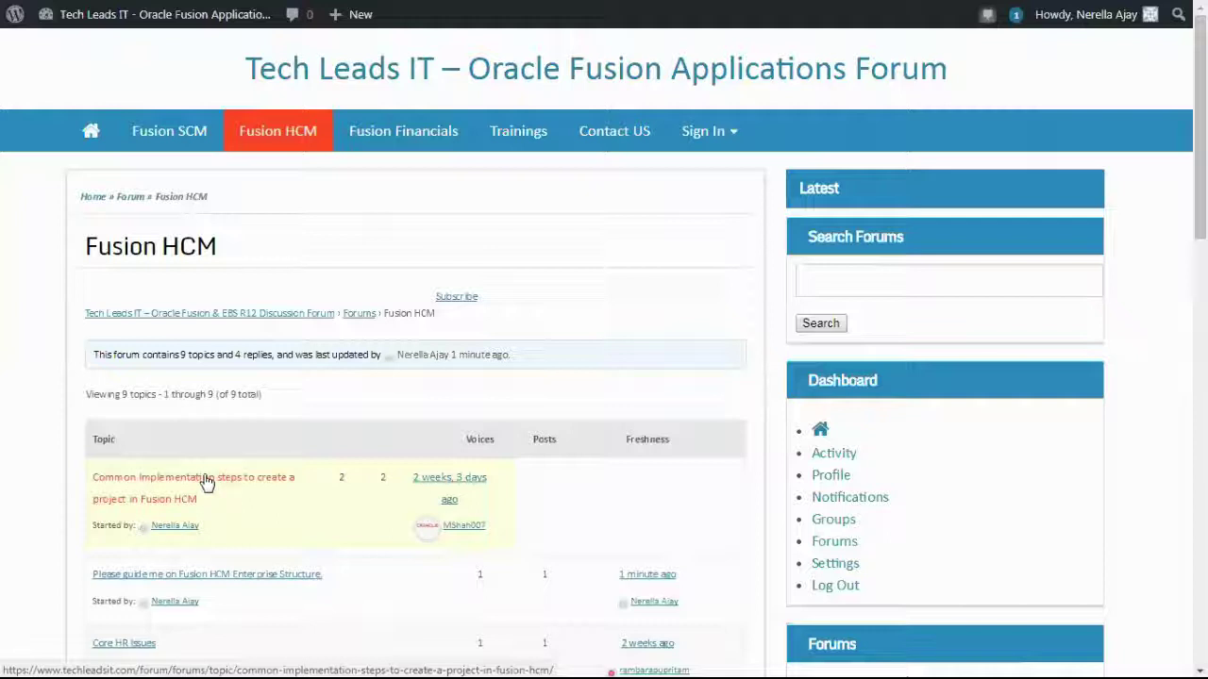
{"action": "left_click", "coordinate": [205, 481]}
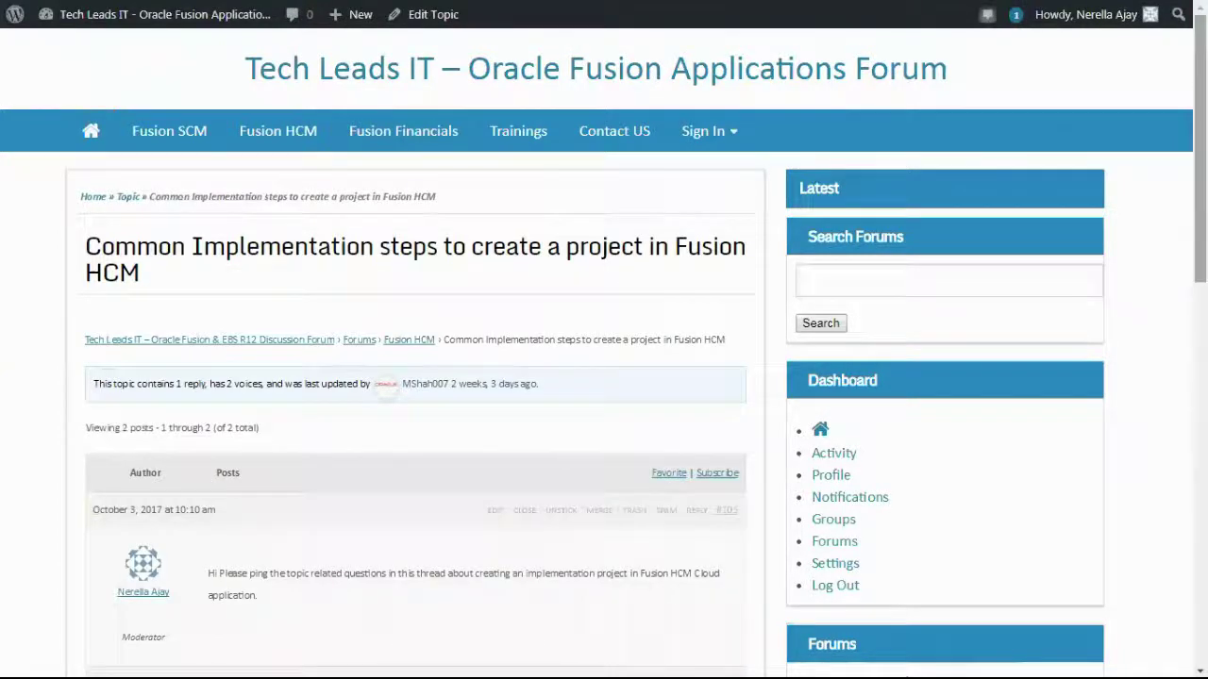
{"action": "scroll", "coordinate": [604, 378], "scroll_direction": "down", "scroll_amount": 5}
{"action": "scroll", "coordinate": [604, 378], "scroll_direction": "down", "scroll_amount": 2}
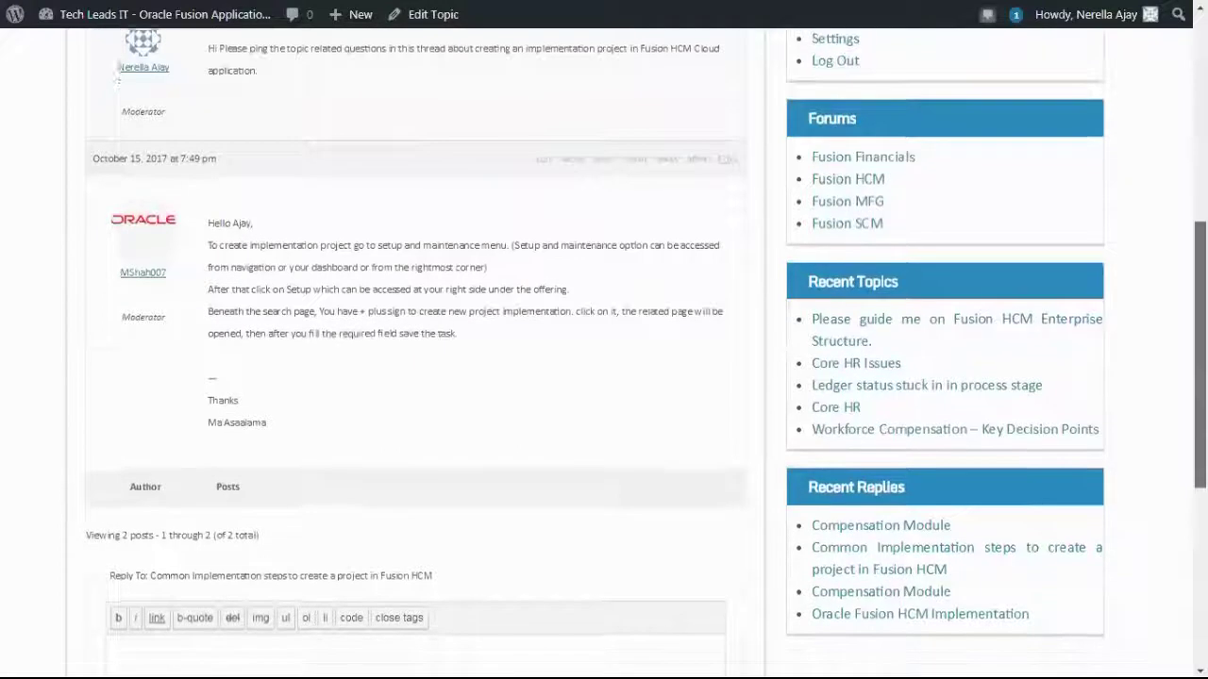
{"action": "scroll", "coordinate": [684, 327], "scroll_direction": "down", "scroll_amount": 2}
{"action": "scroll", "coordinate": [684, 327], "scroll_direction": "up", "scroll_amount": 2}
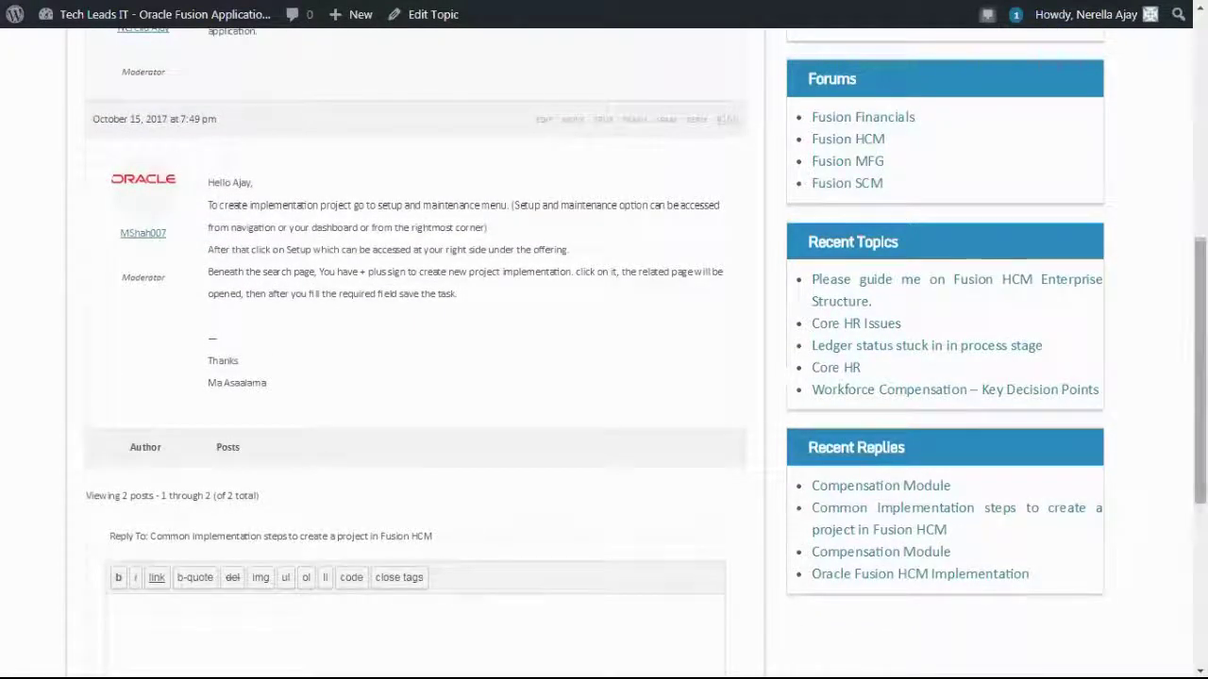
{"action": "scroll", "coordinate": [415, 378], "scroll_direction": "down", "scroll_amount": 2}
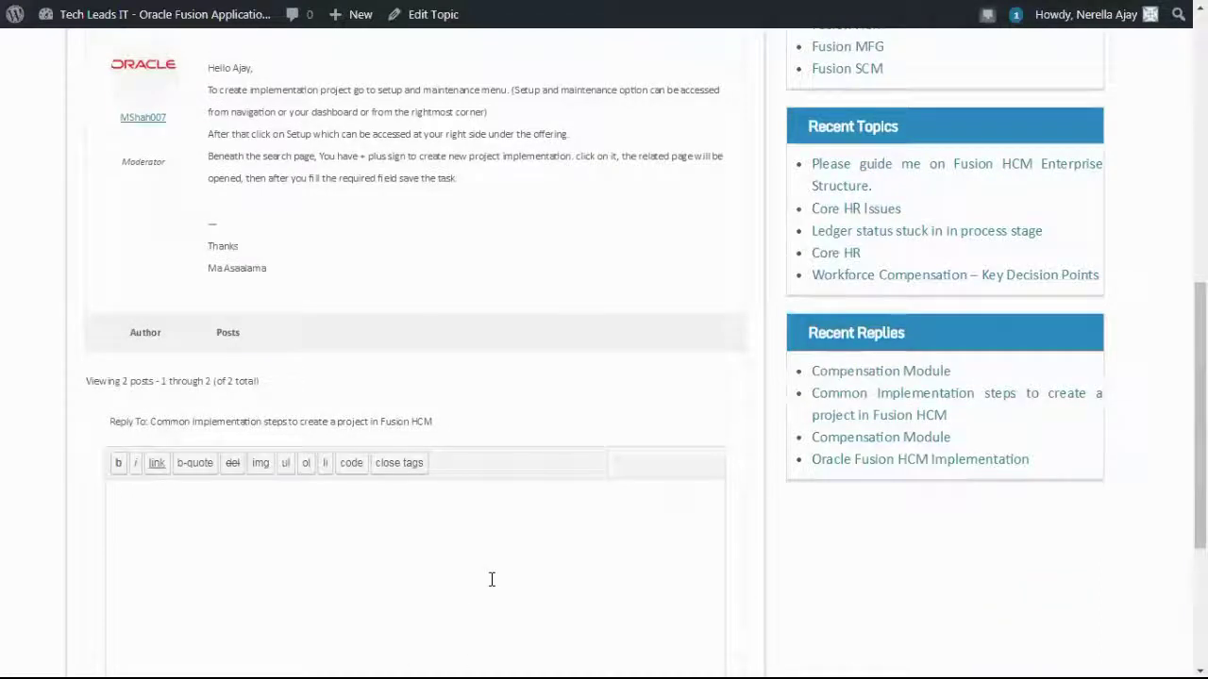
{"action": "type", "text": "Thanks "}
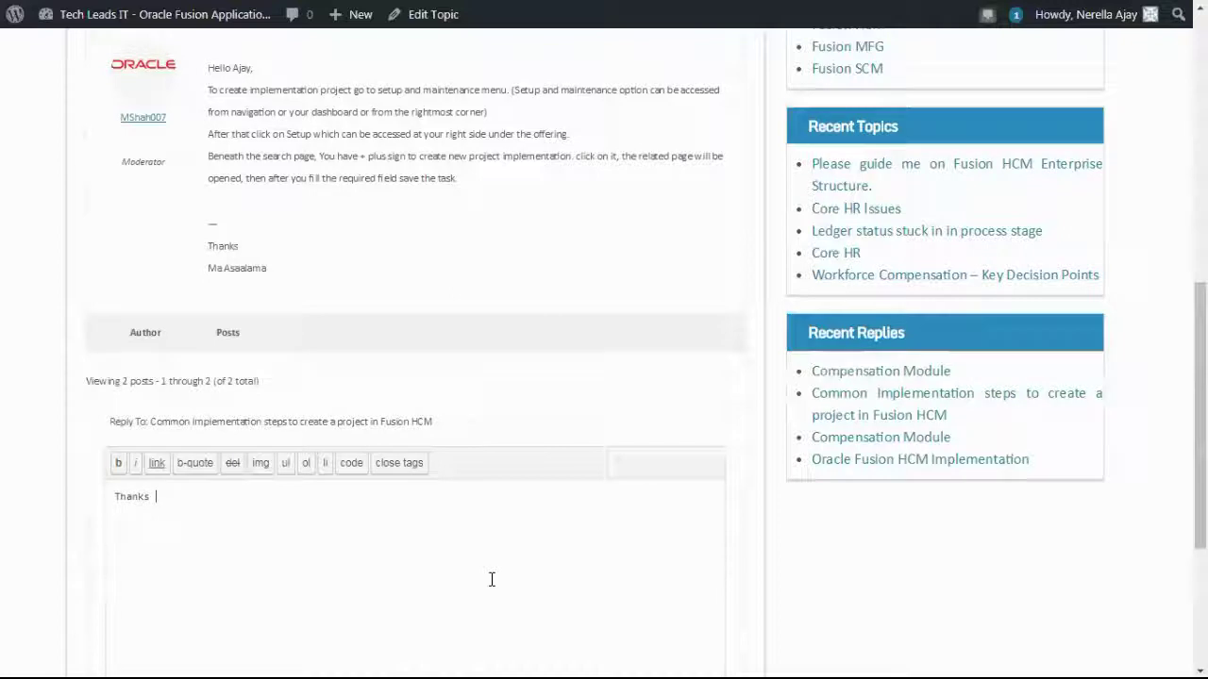
{"action": "type", "text": "ah, "}
{"action": "type", "text": "It hel"}
{"action": "type", "text": "ped me a lot."}
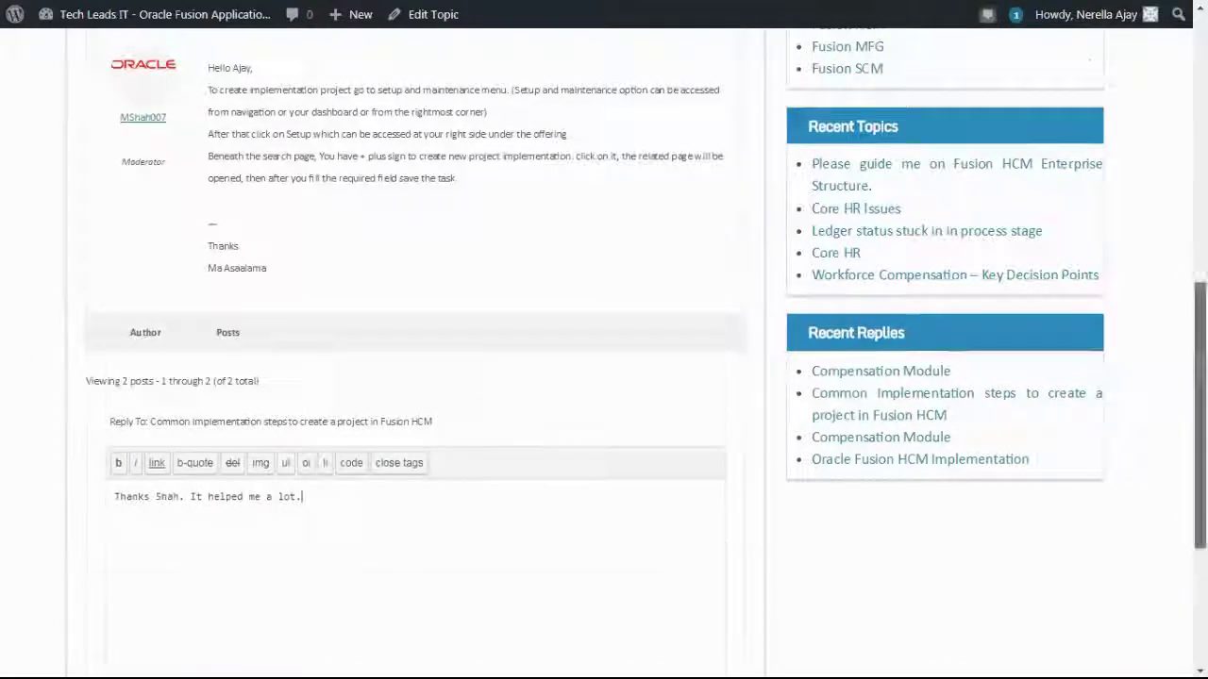
{"action": "scroll", "coordinate": [811, 440], "scroll_direction": "down", "scroll_amount": 3}
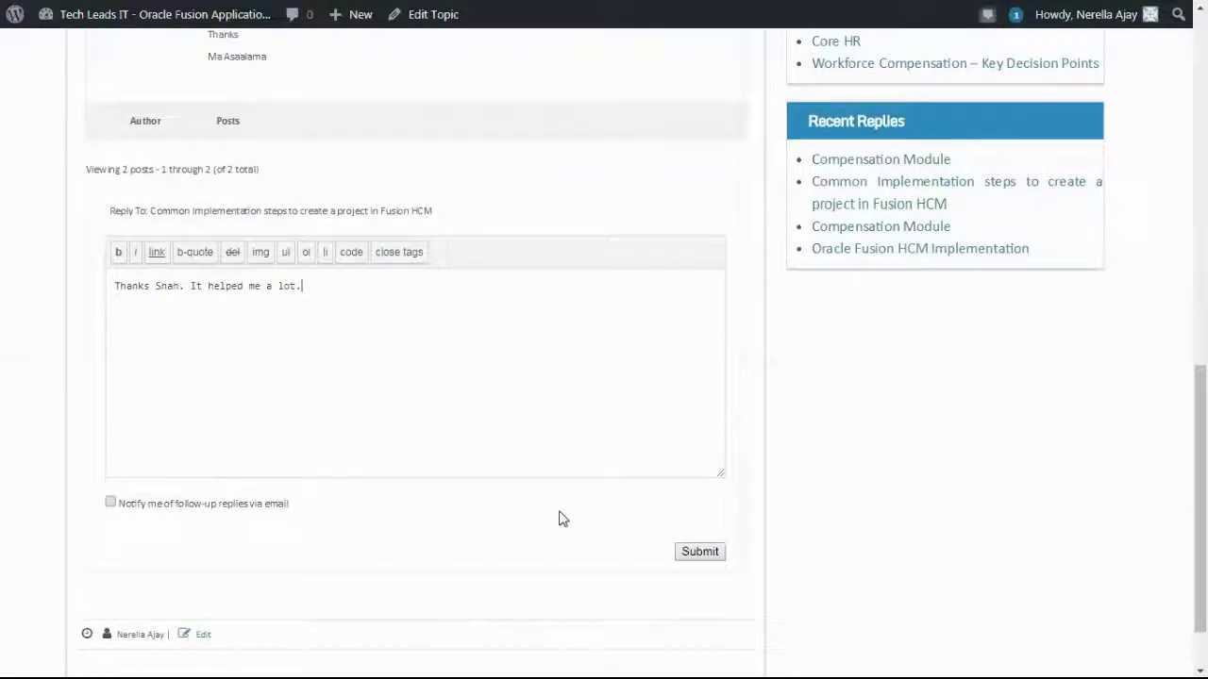
- Submit the thank-you reply on the Common Implementation steps topic and scroll back up
{"action": "left_click", "coordinate": [699, 552]}
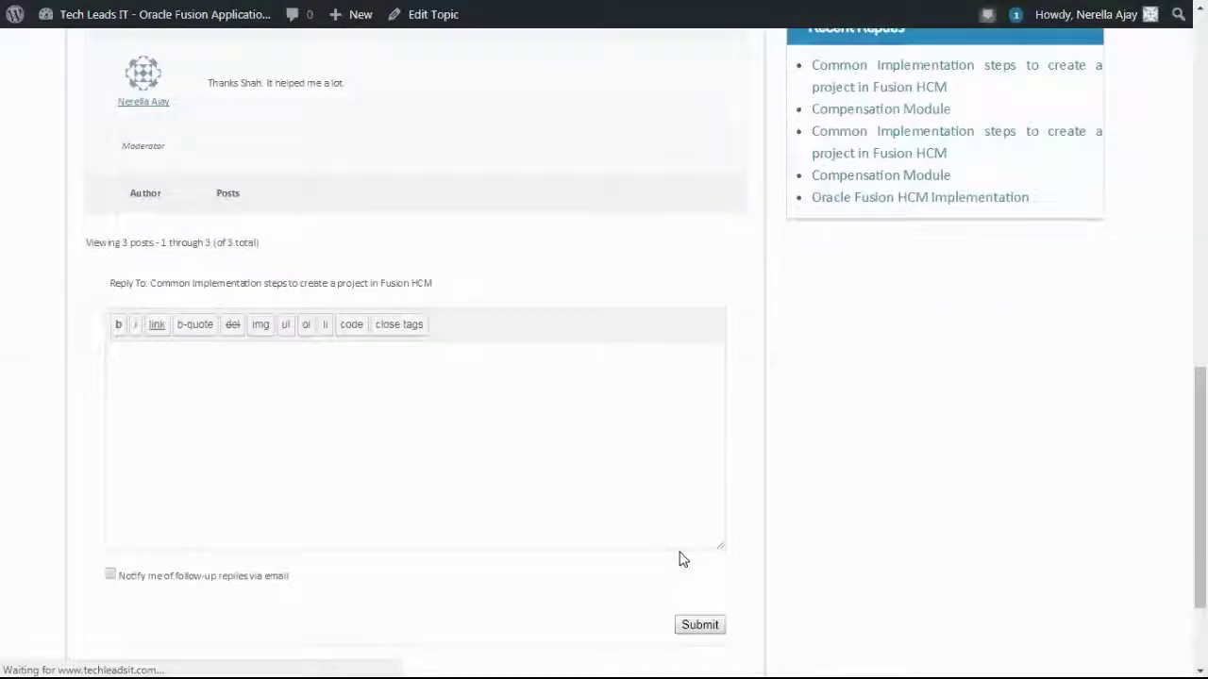
{"action": "scroll", "coordinate": [604, 377], "scroll_direction": "up", "scroll_amount": 4}
{"action": "scroll", "coordinate": [604, 377], "scroll_direction": "up", "scroll_amount": 6}
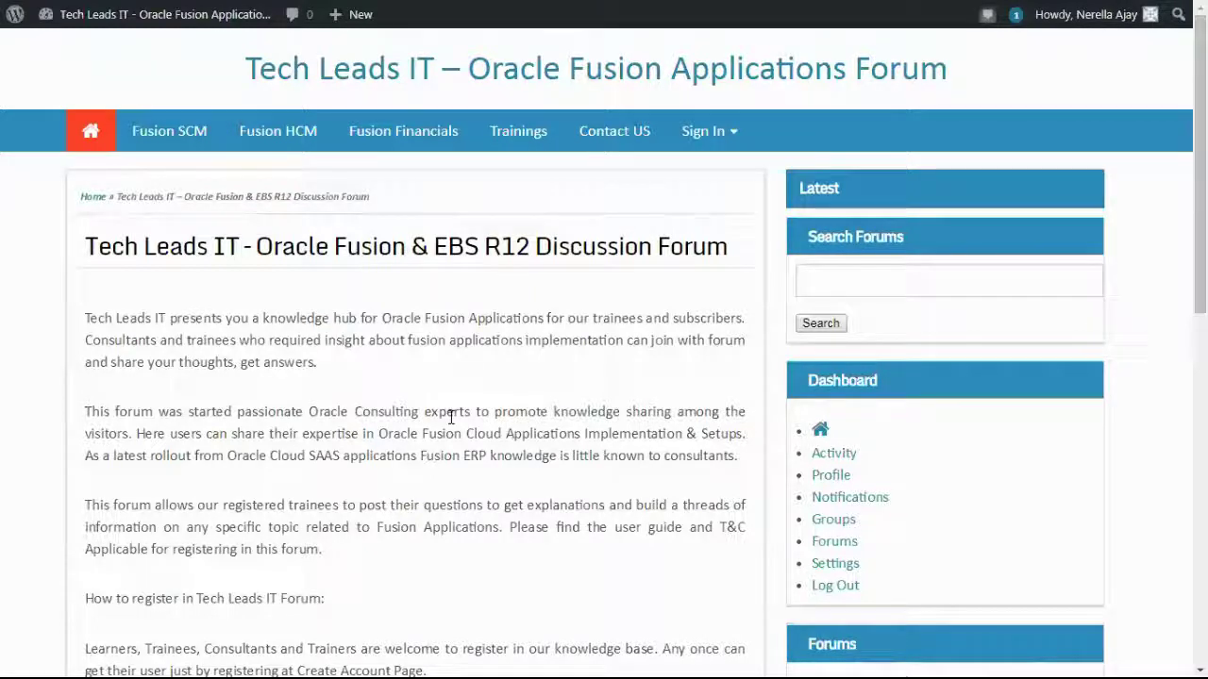
- Follow the 'You have 1 new reply' notification to reopen the project-creation topic and read its posts
{"action": "left_click", "coordinate": [869, 500]}
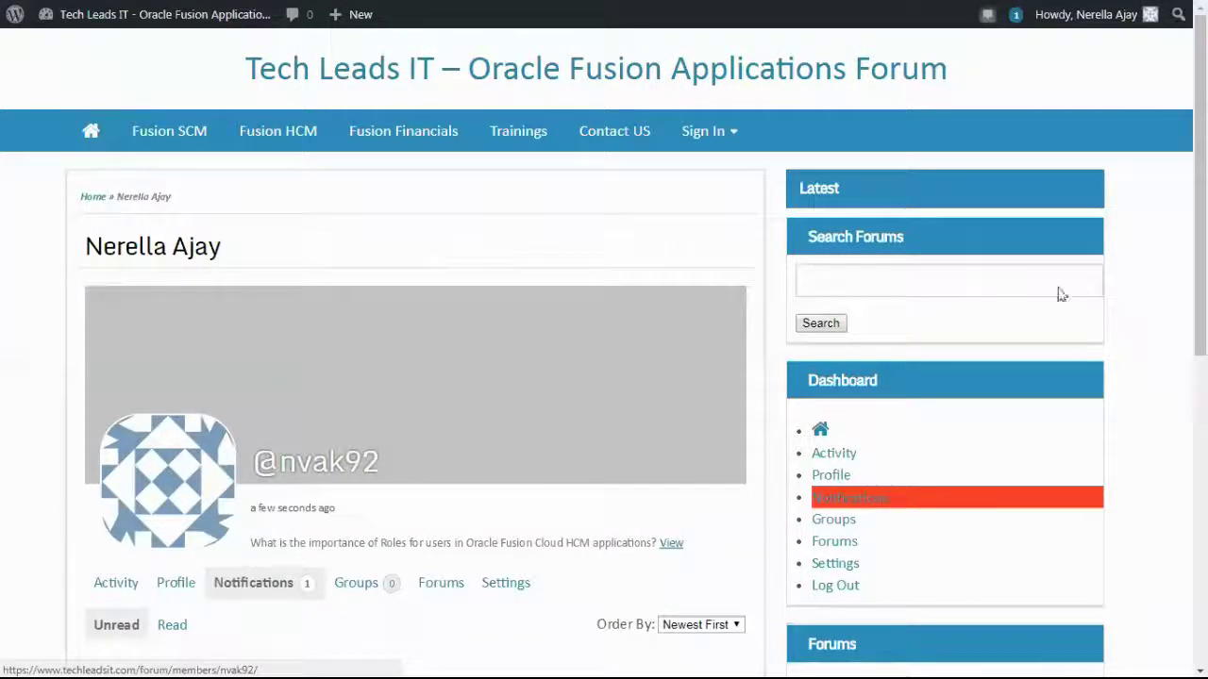
{"action": "scroll", "coordinate": [508, 371], "scroll_direction": "down", "scroll_amount": 4}
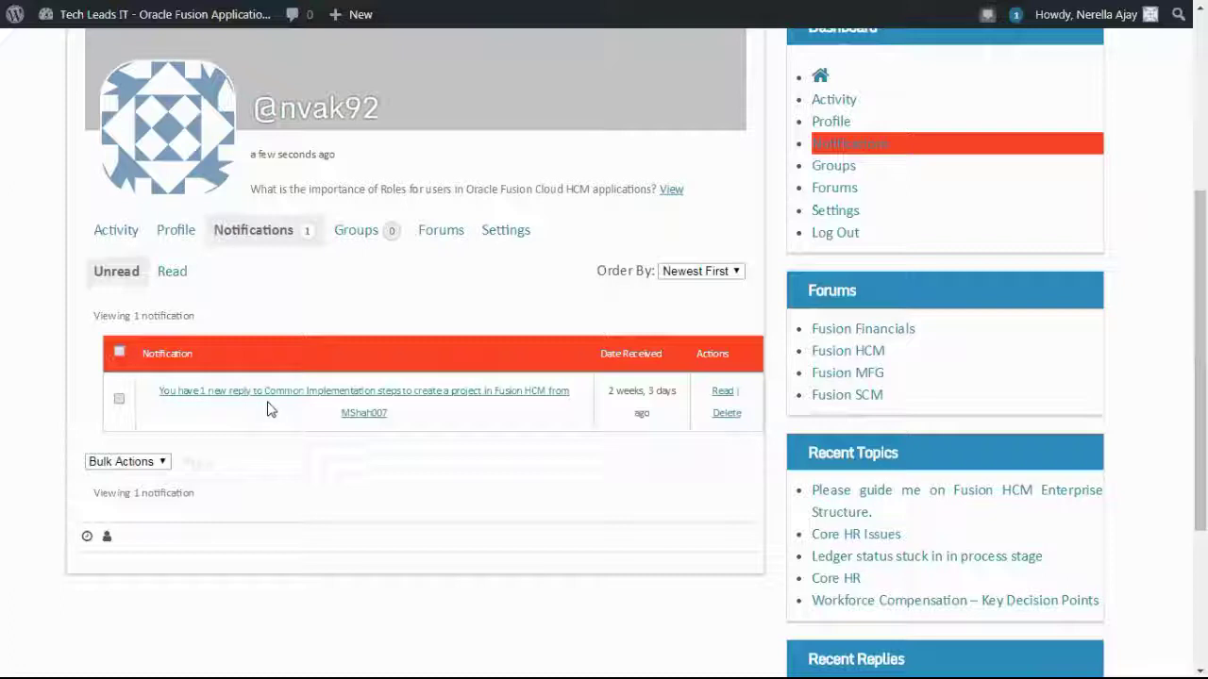
{"action": "left_click", "coordinate": [423, 400]}
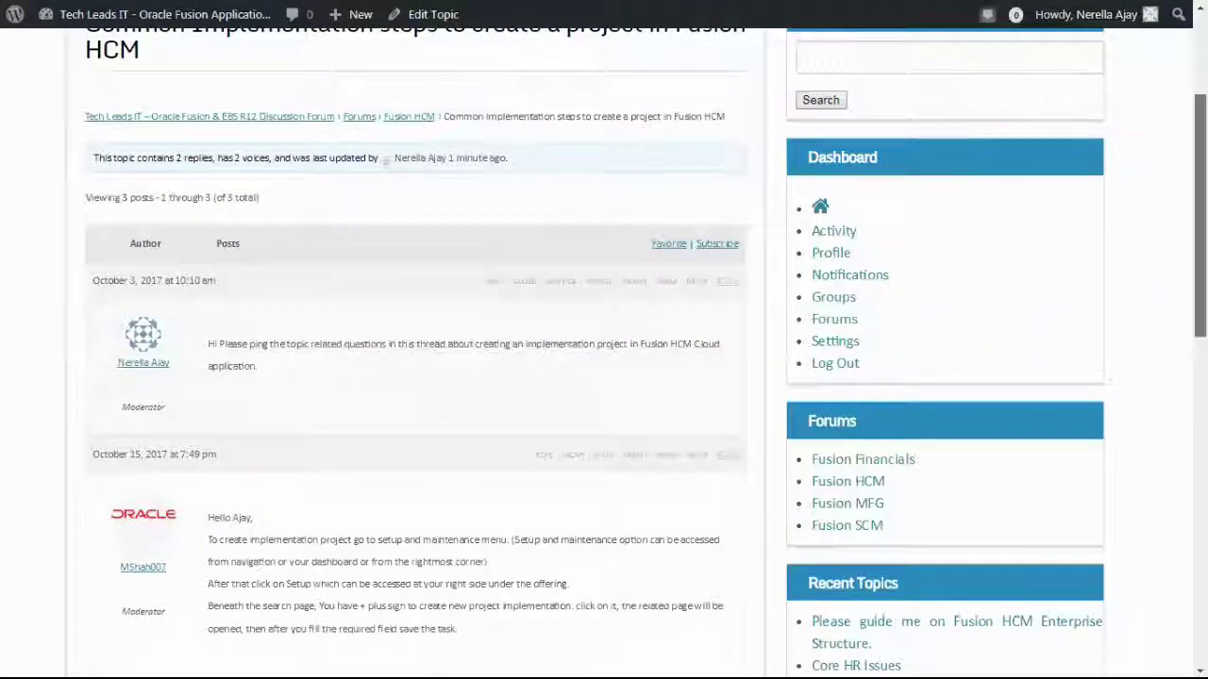
{"action": "scroll", "coordinate": [1113, 365], "scroll_direction": "down", "scroll_amount": 3}
{"action": "scroll", "coordinate": [1113, 364], "scroll_direction": "down", "scroll_amount": 1}
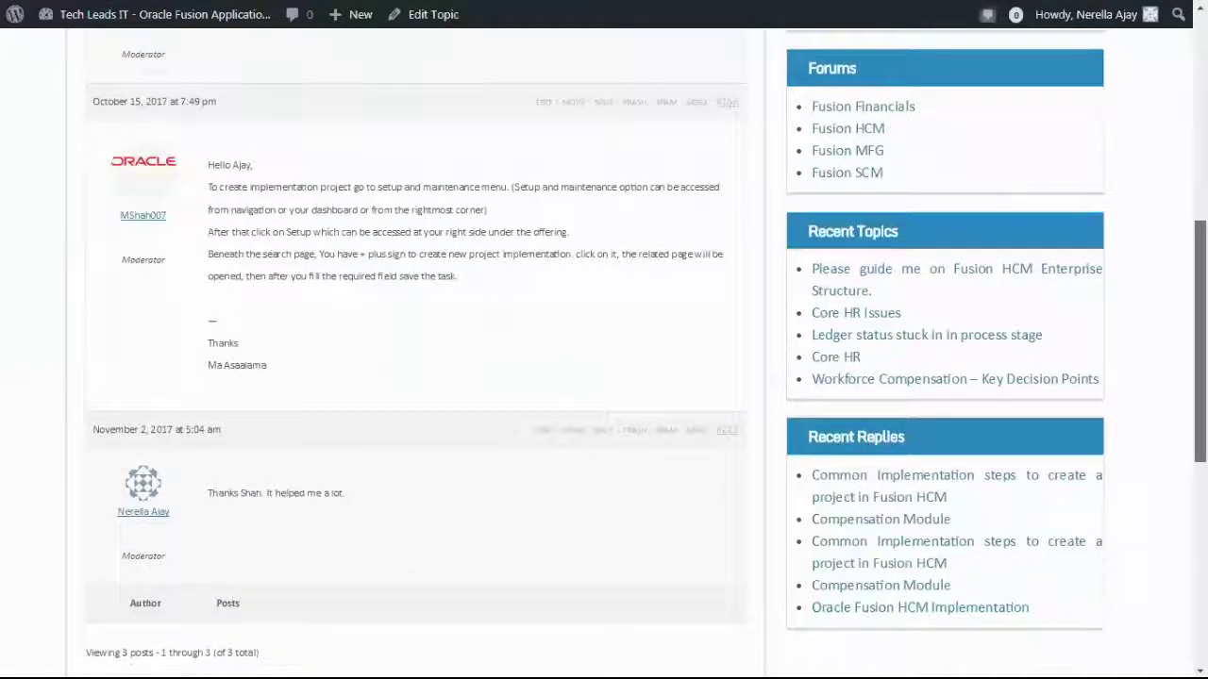